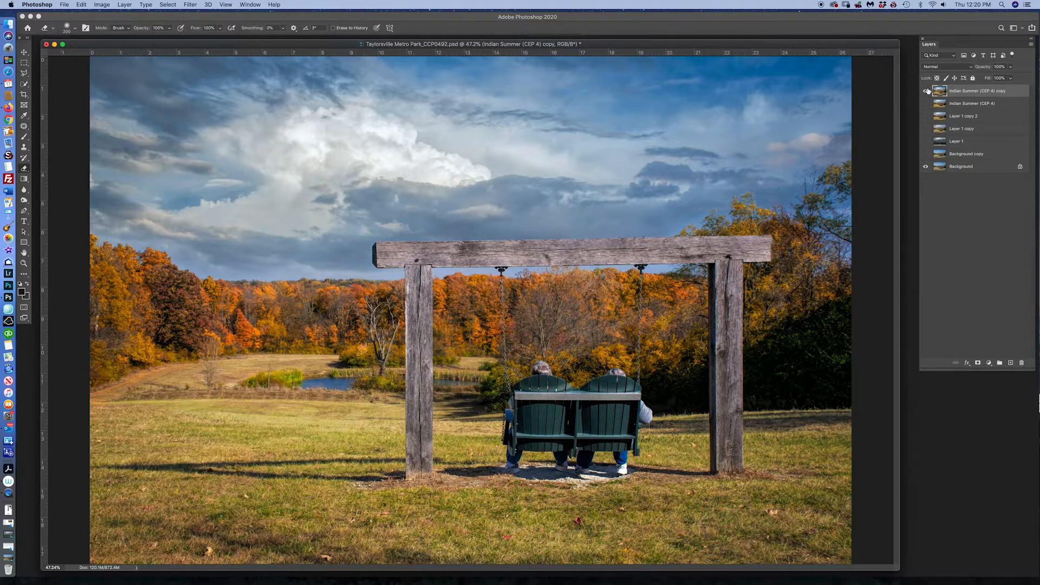
Hide the Indian Summer (CEP 4) copy layer in the finished document and switch to the unedited photo in Untitled-2.
{"action": "left_click", "coordinate": [926, 90]}
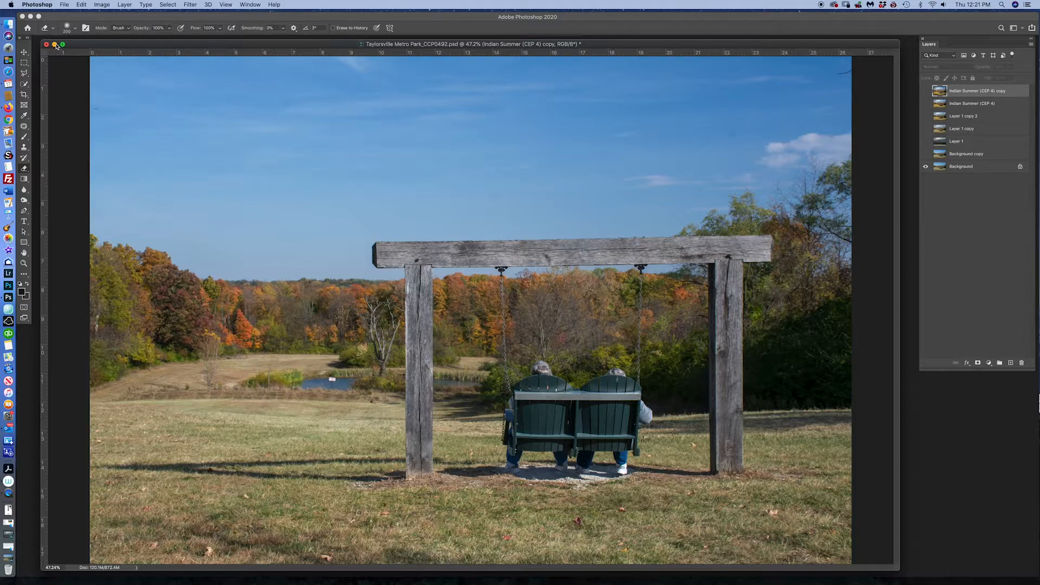
{"action": "left_click_drag", "start_coordinate": [87, 45], "coordinate": [82, 43]}
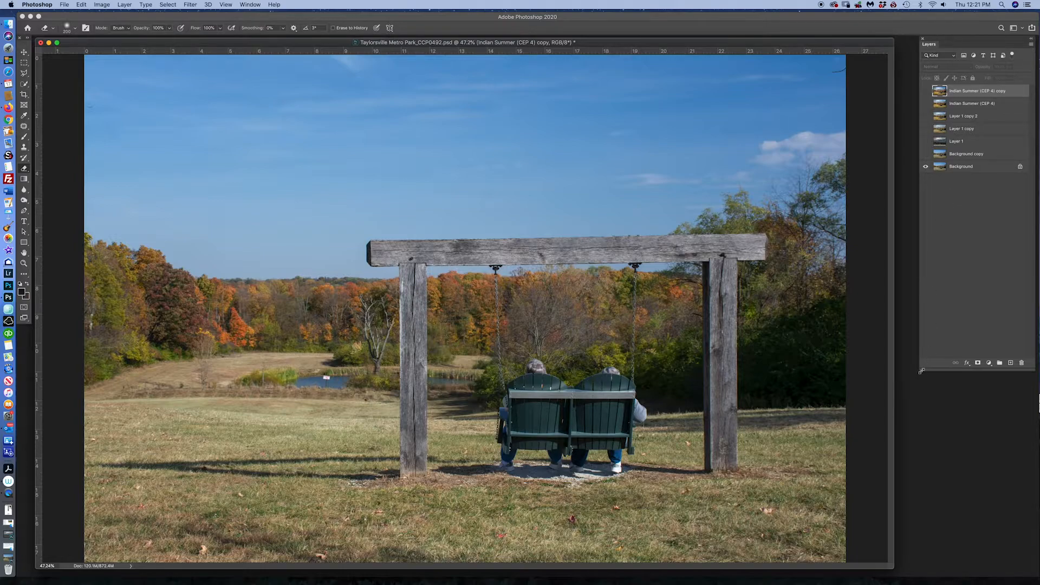
{"action": "left_click_drag", "start_coordinate": [921, 371], "coordinate": [908, 388]}
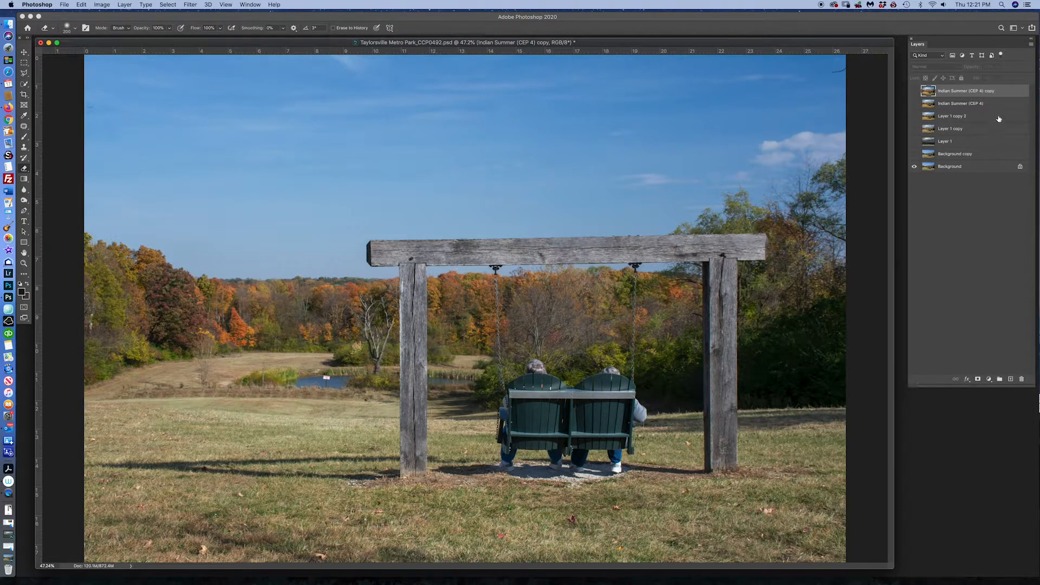
{"action": "left_click_drag", "start_coordinate": [969, 44], "coordinate": [965, 49]}
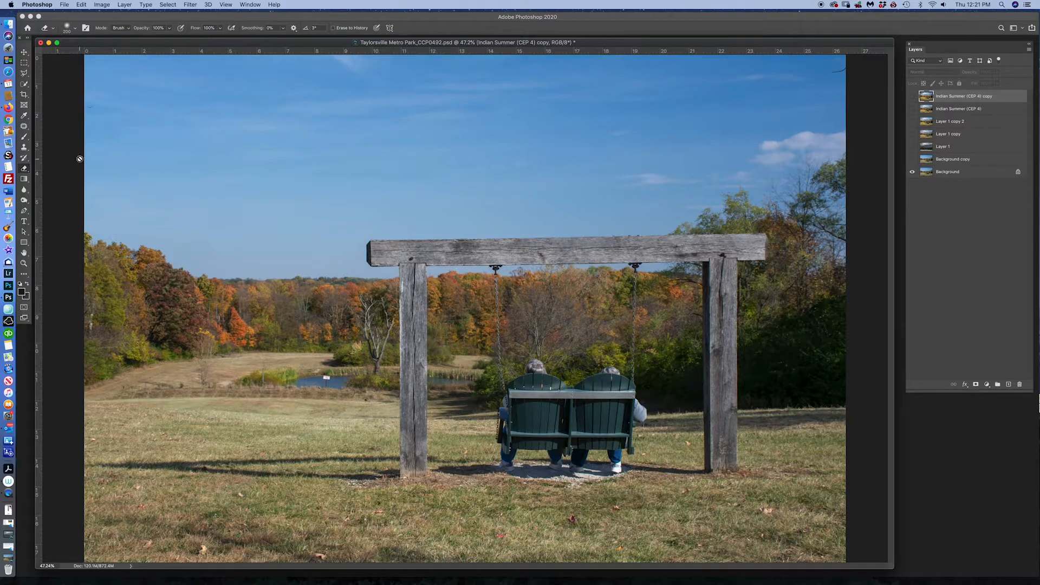
{"action": "left_click", "coordinate": [49, 43]}
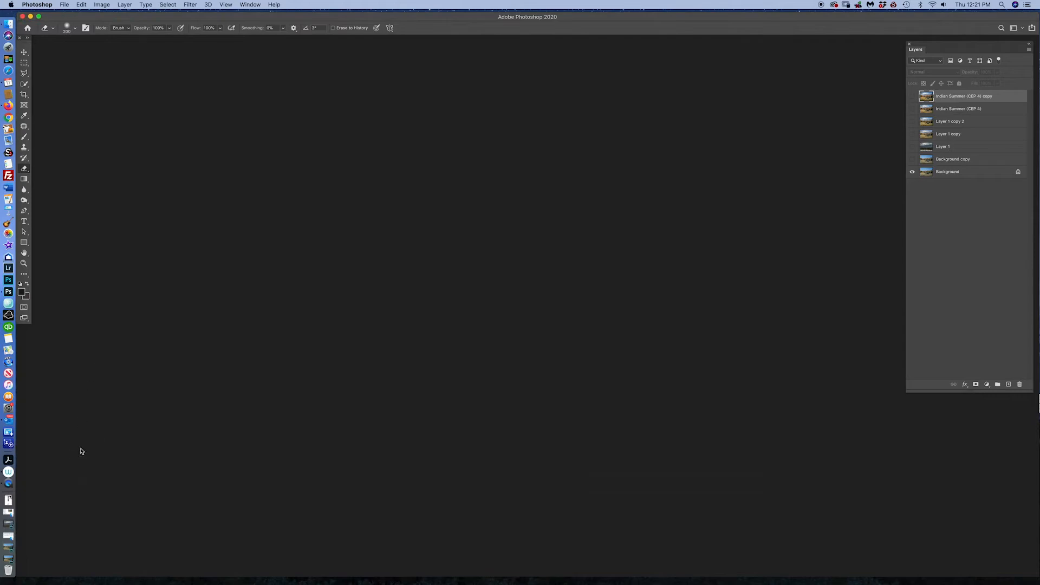
{"action": "left_click", "coordinate": [9, 551]}
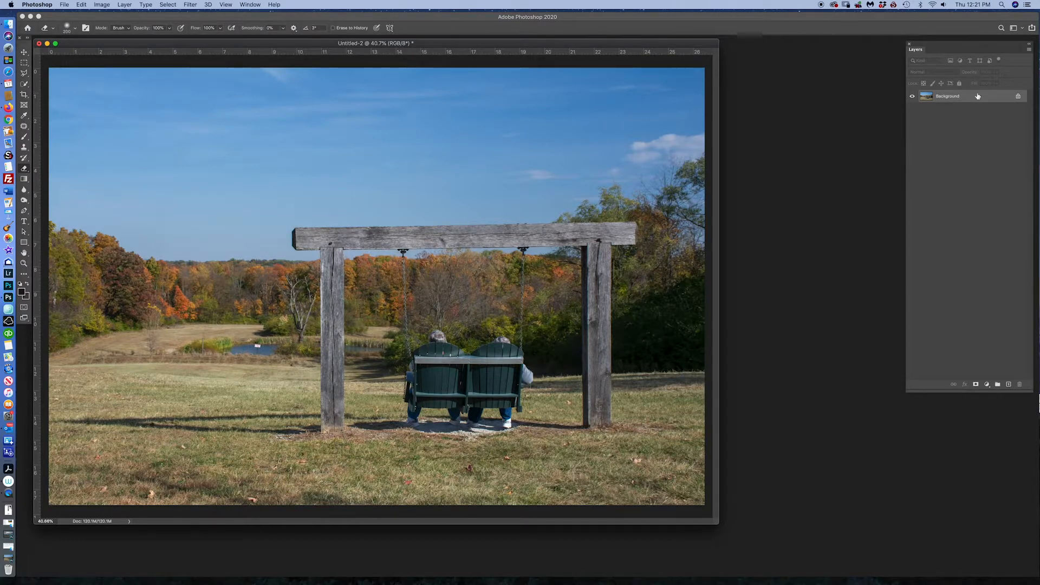
Duplicate the Background layer and hide the original.
{"action": "left_click_drag", "start_coordinate": [978, 96], "coordinate": [1009, 384]}
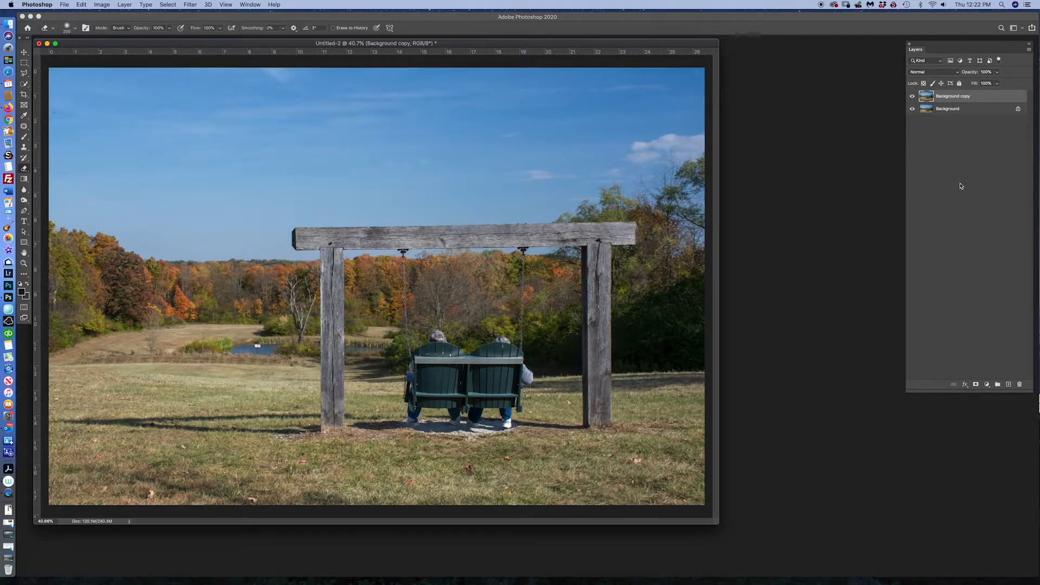
{"action": "left_click", "coordinate": [913, 109]}
Enlarge the Untitled-2 document window and fit the photo to it.
{"action": "left_click_drag", "start_coordinate": [718, 524], "coordinate": [887, 567]}
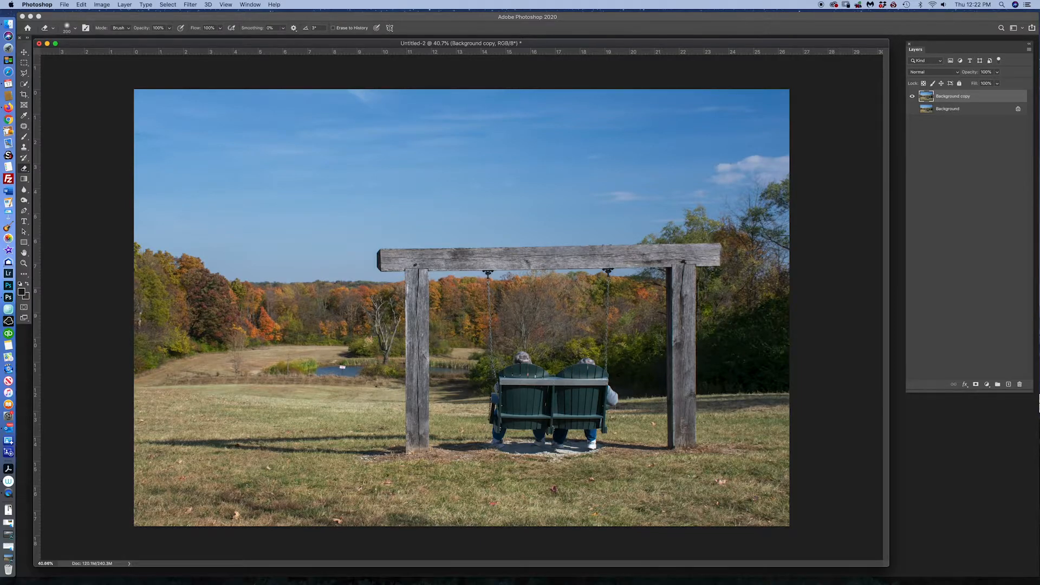
{"action": "key", "text": "super+plus"}
{"action": "key", "text": "super+minus"}
{"action": "key", "text": "super+0"}
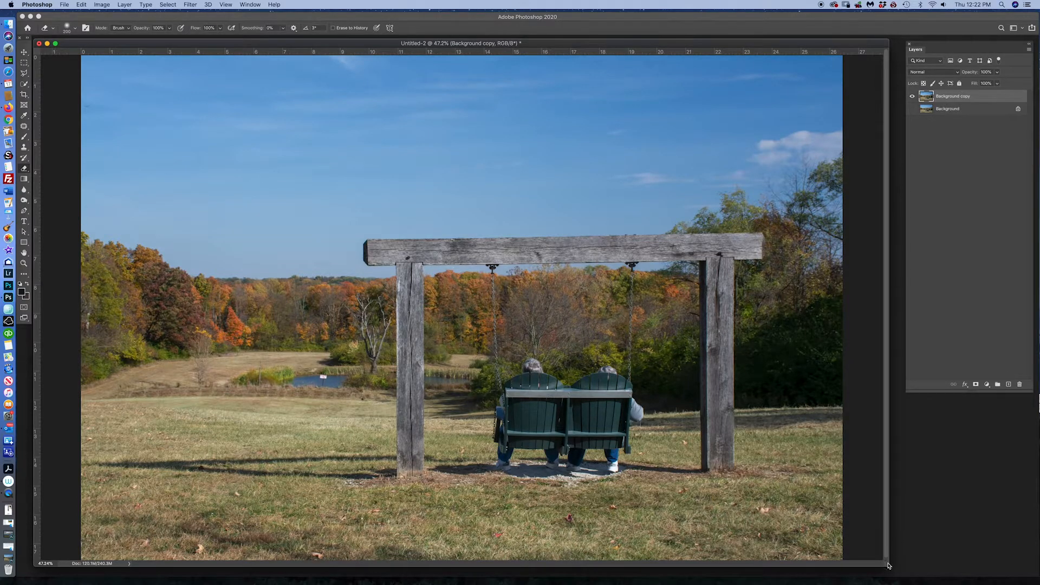
{"action": "left_click_drag", "start_coordinate": [888, 566], "coordinate": [887, 574]}
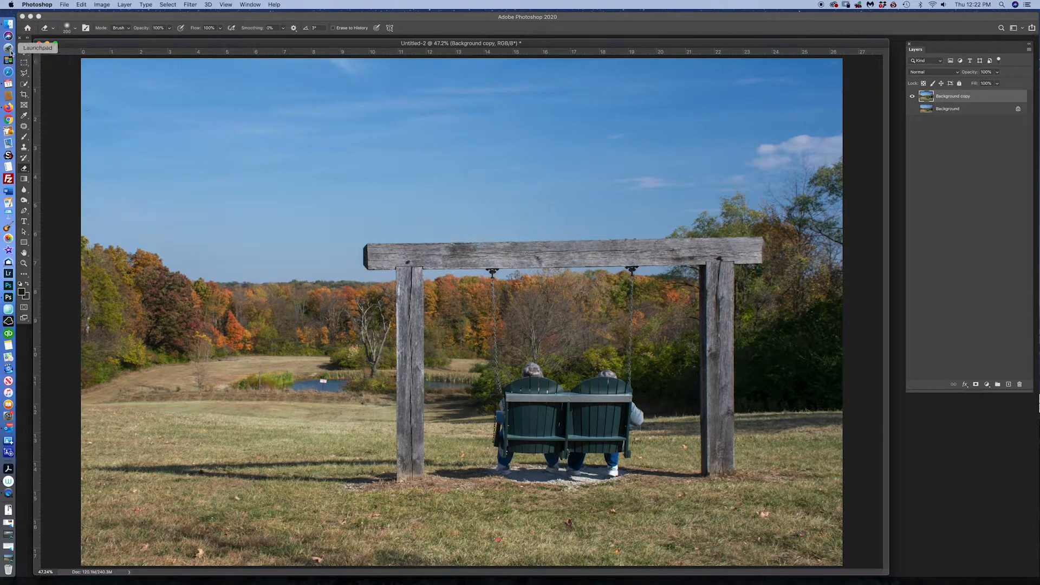
Apply the Color Efex Pro 4 Skylight Filter to the background copy.
{"action": "left_click", "coordinate": [25, 52]}
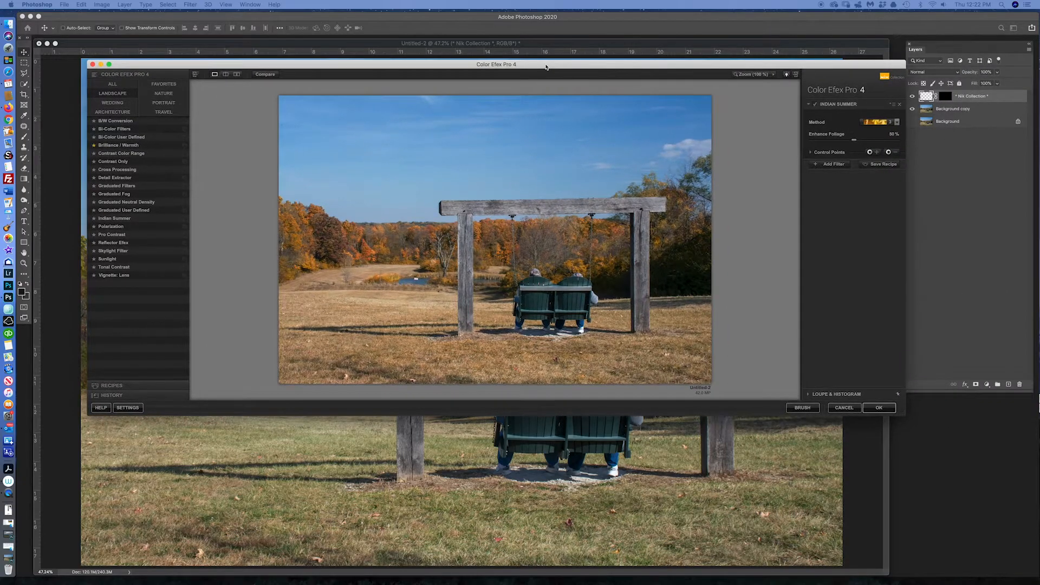
{"action": "left_click_drag", "start_coordinate": [548, 67], "coordinate": [544, 66]}
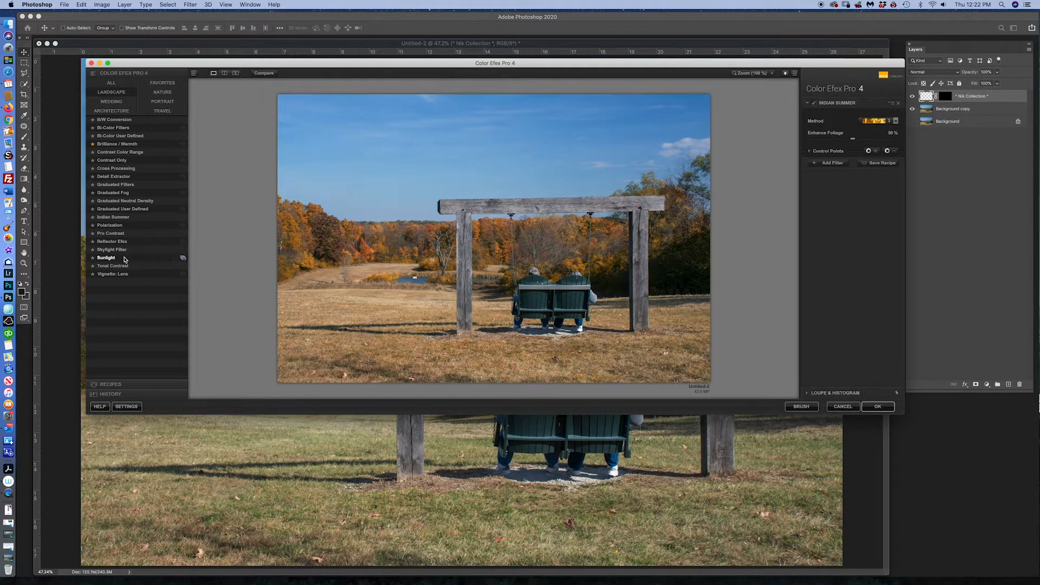
{"action": "left_click", "coordinate": [116, 250]}
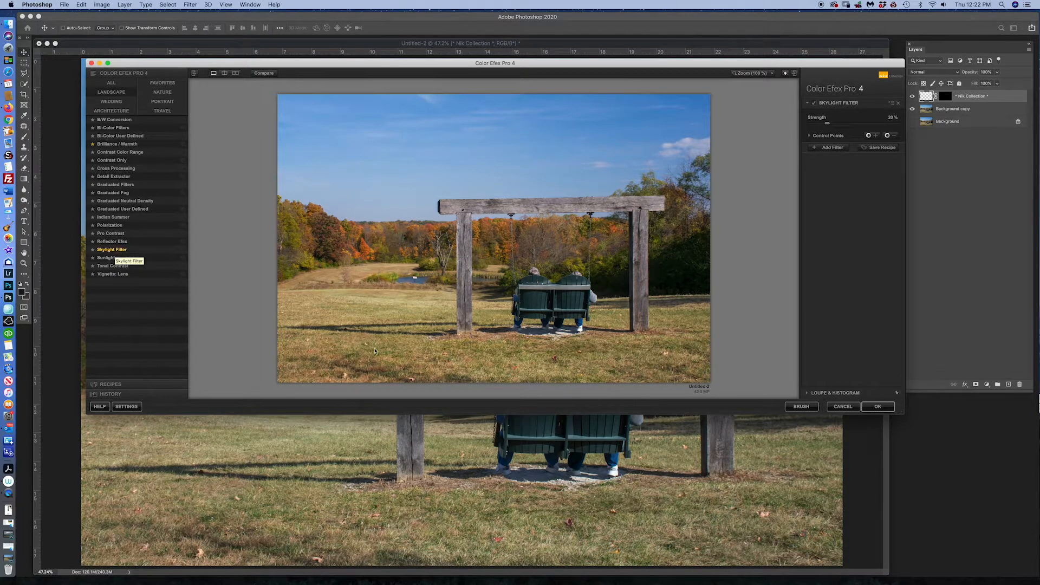
{"action": "left_click", "coordinate": [877, 407]}
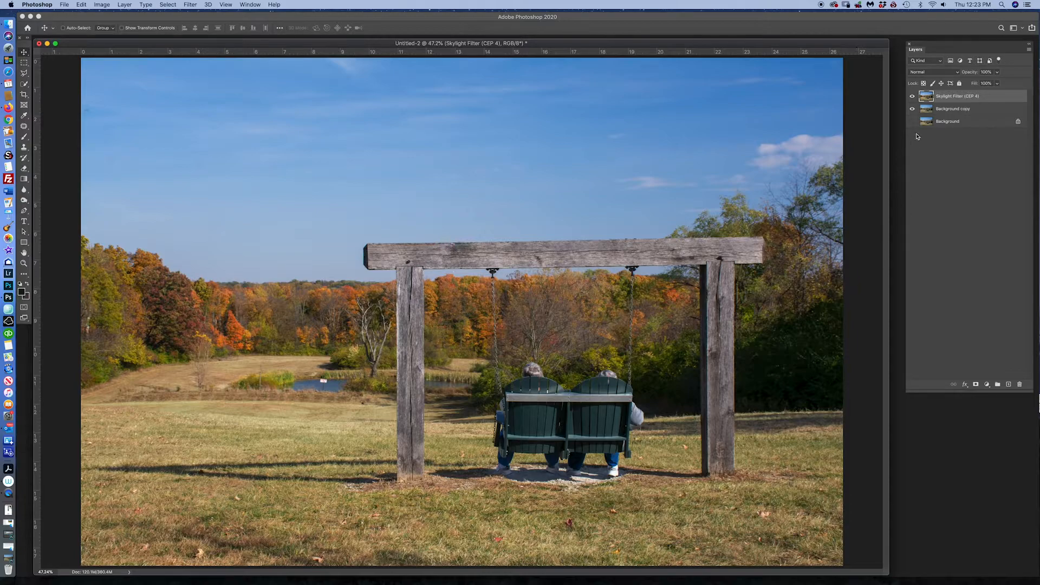
Compare the photo with and without the Skylight Filter layer.
{"action": "left_click", "coordinate": [913, 96]}
{"action": "left_click", "coordinate": [912, 96]}
{"action": "left_click", "coordinate": [913, 97]}
{"action": "left_click", "coordinate": [913, 96]}
Copy the cloudy sky photo from Untitled-1 into Untitled-2 as a layer beneath the Skylight Filter layer.
{"action": "left_click", "coordinate": [11, 536]}
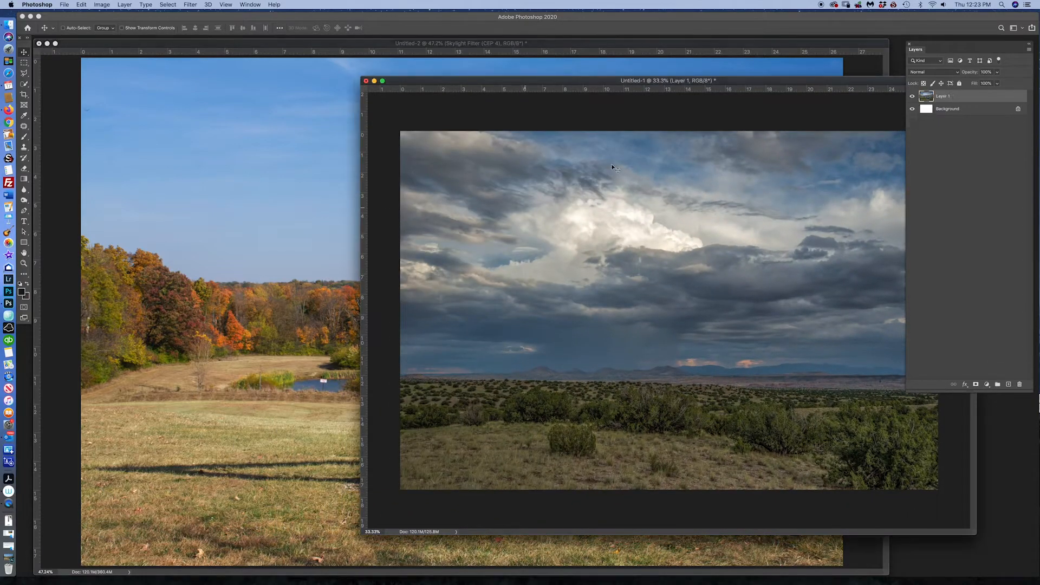
{"action": "left_click_drag", "start_coordinate": [760, 80], "coordinate": [661, 77]}
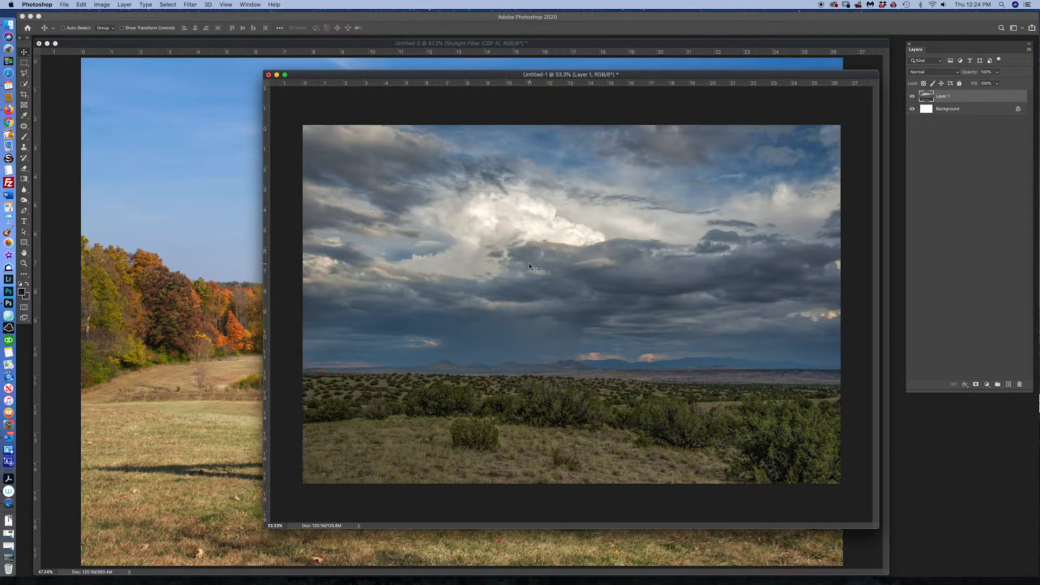
{"action": "left_click_drag", "start_coordinate": [529, 263], "coordinate": [409, 262]}
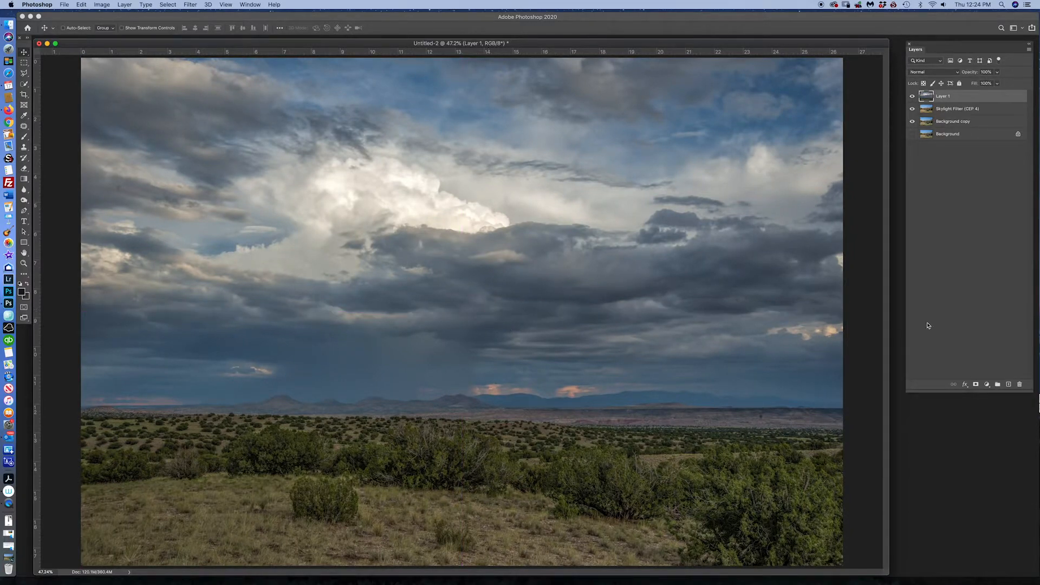
{"action": "left_click", "coordinate": [958, 112]}
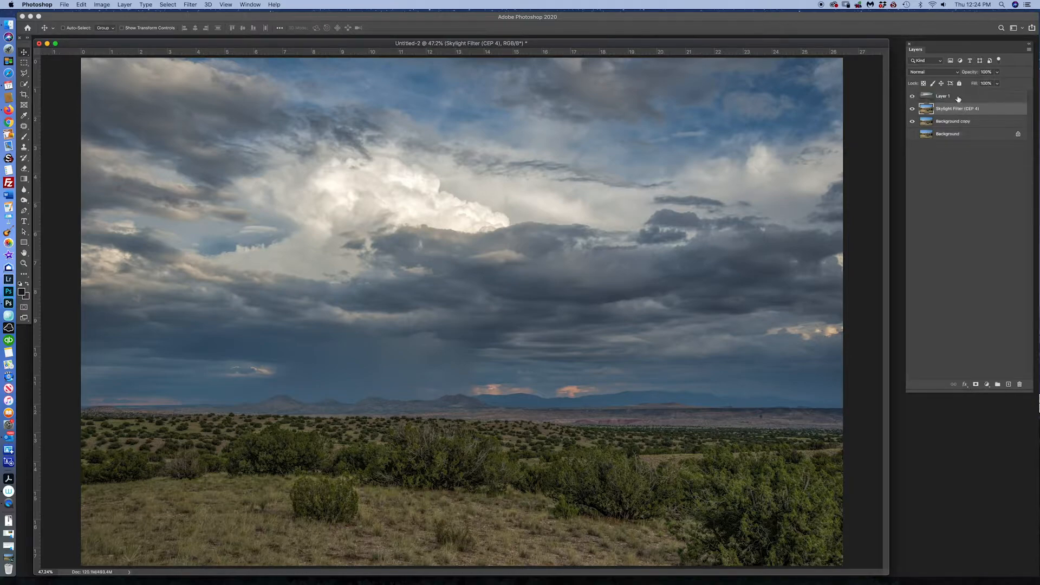
{"action": "left_click_drag", "start_coordinate": [956, 109], "coordinate": [956, 96]}
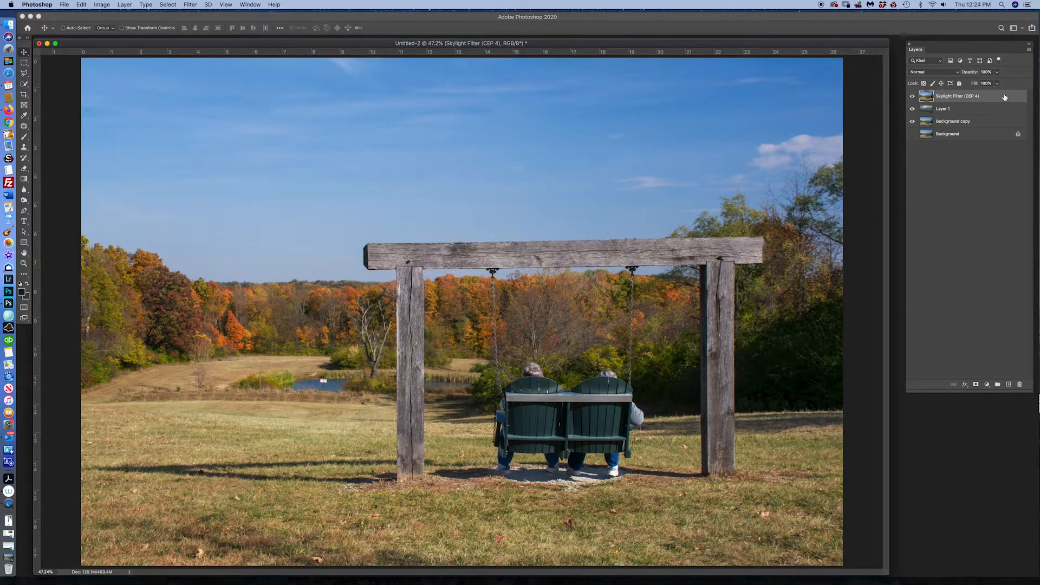
Open the Skylight Filter layer's blending options, set Blend If to Blue and keep the dialog clear of the sky.
{"action": "key", "text": "space"}
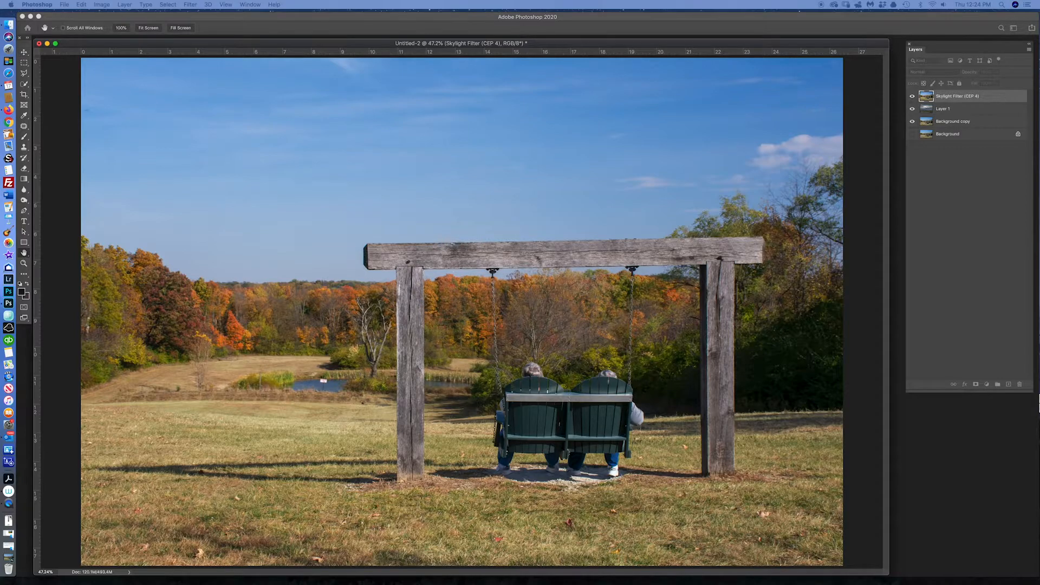
{"action": "left_click_drag", "start_coordinate": [842, 107], "coordinate": [711, 99]}
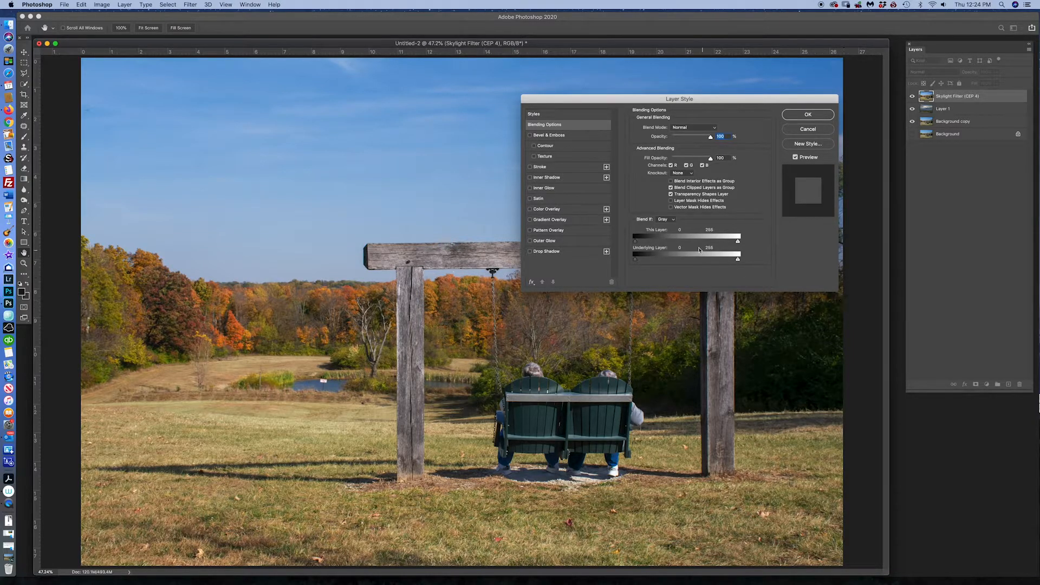
{"action": "left_click", "coordinate": [664, 219]}
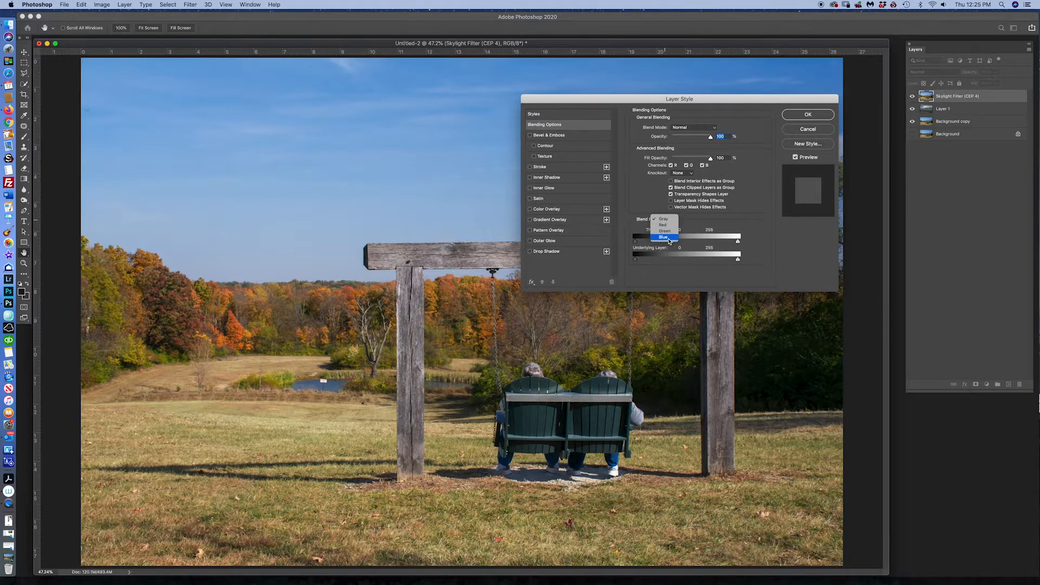
{"action": "left_click", "coordinate": [668, 240]}
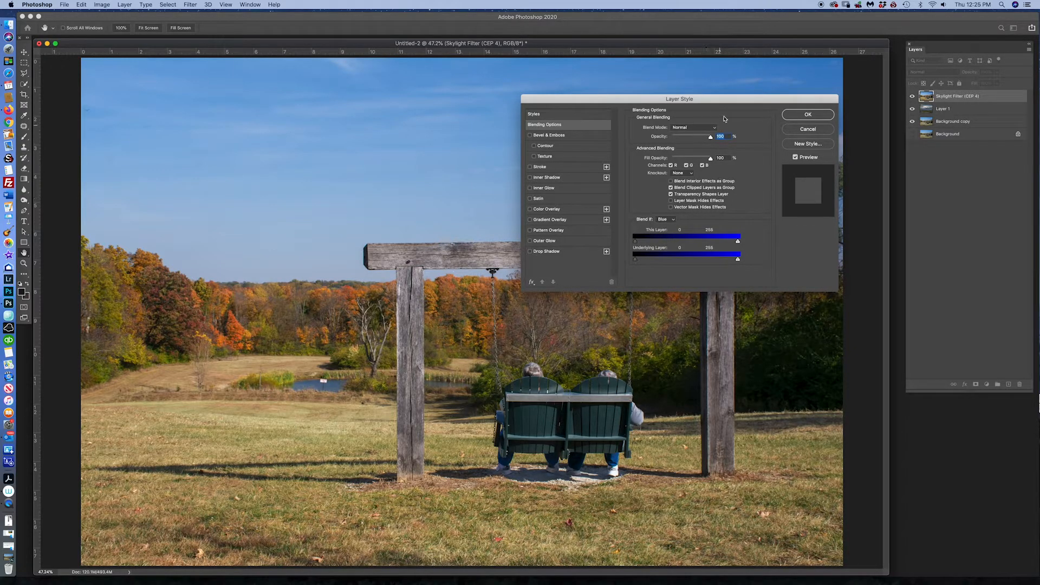
{"action": "left_click_drag", "start_coordinate": [729, 102], "coordinate": [905, 336]}
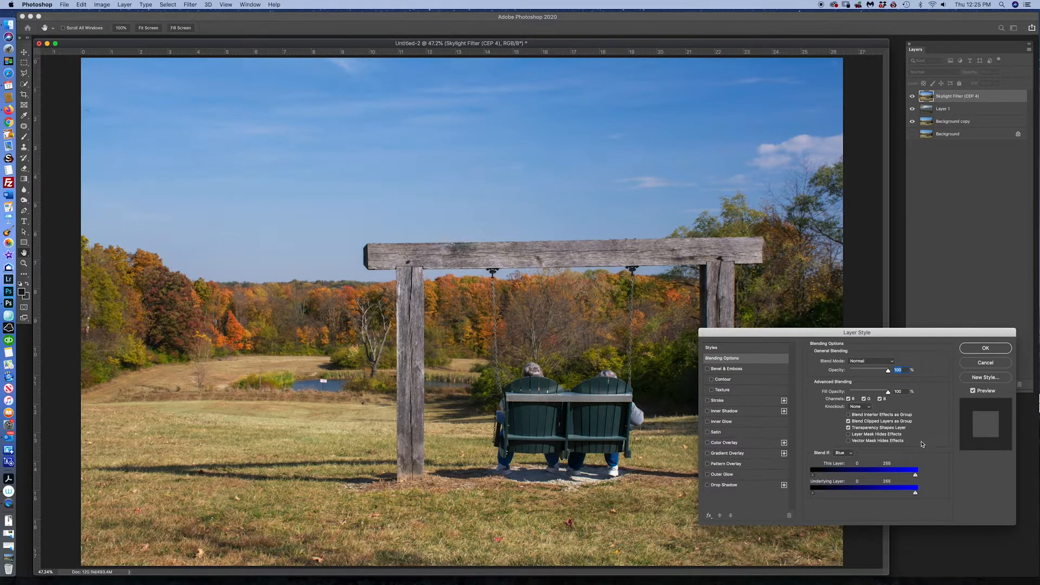
Split the This Layer highlight value of the blue channel to 175 / 200 and apply the layer style.
{"action": "left_click_drag", "start_coordinate": [915, 476], "coordinate": [893, 477]}
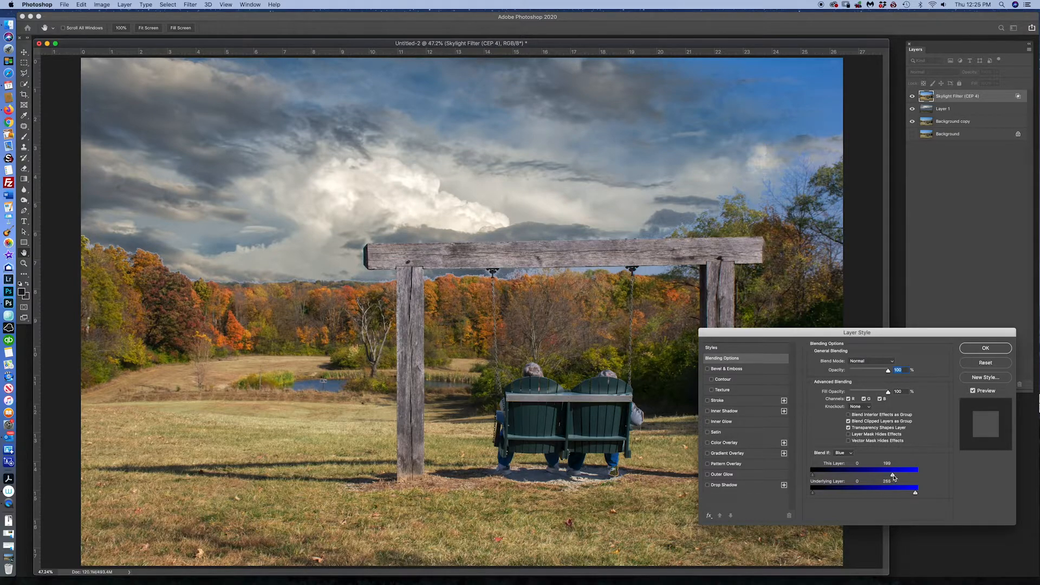
{"action": "mouse_move", "coordinate": [893, 477]}
{"action": "left_mouse_down"}
{"action": "mouse_move", "coordinate": [877, 481]}
{"action": "mouse_move", "coordinate": [885, 475]}
{"action": "left_mouse_up"}
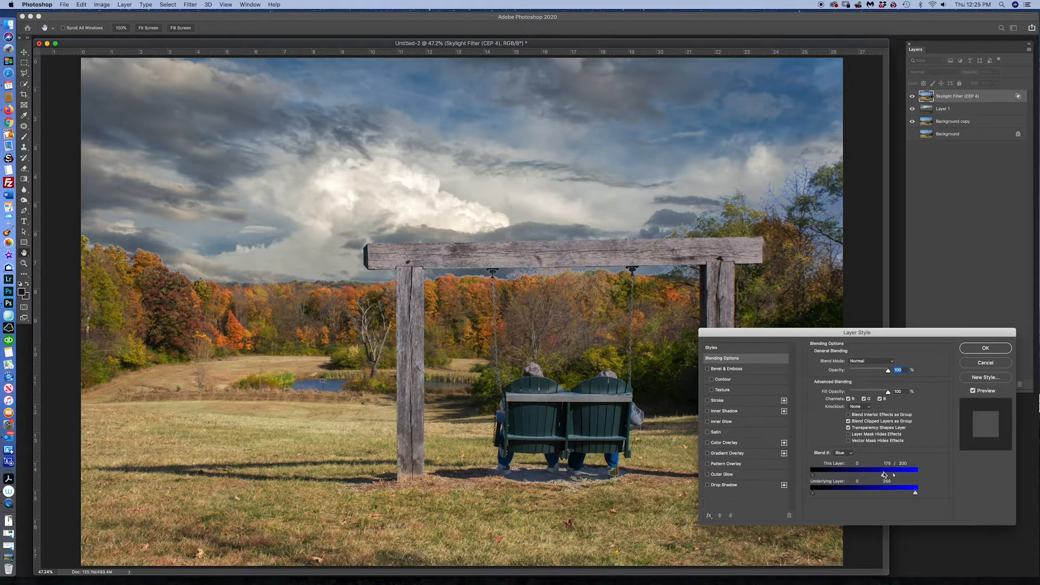
{"action": "left_click", "coordinate": [983, 349]}
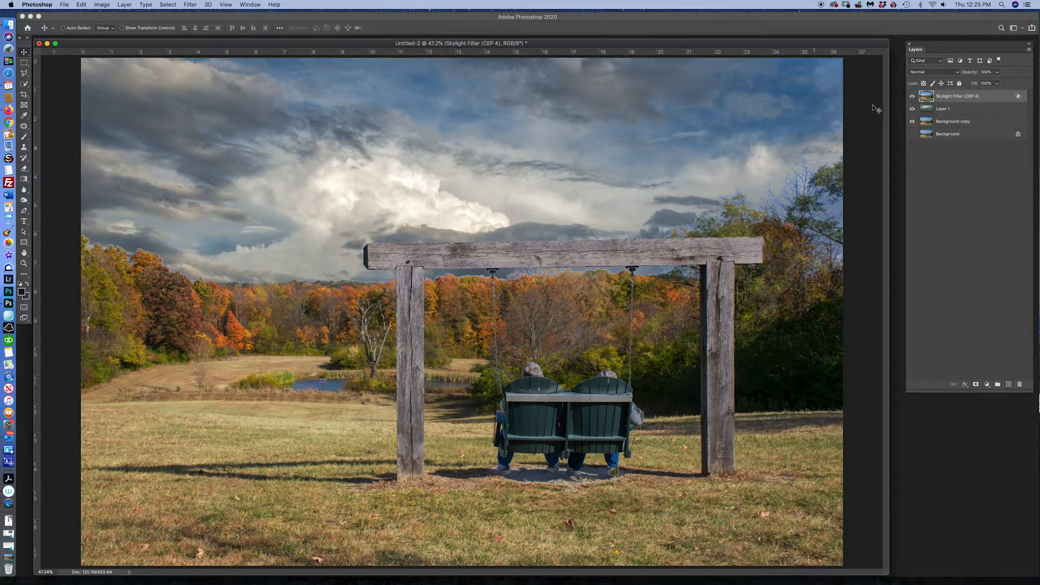
Duplicate the Skylight Filter layer and move the original below the cloudy sky layer.
{"action": "left_click", "coordinate": [928, 110]}
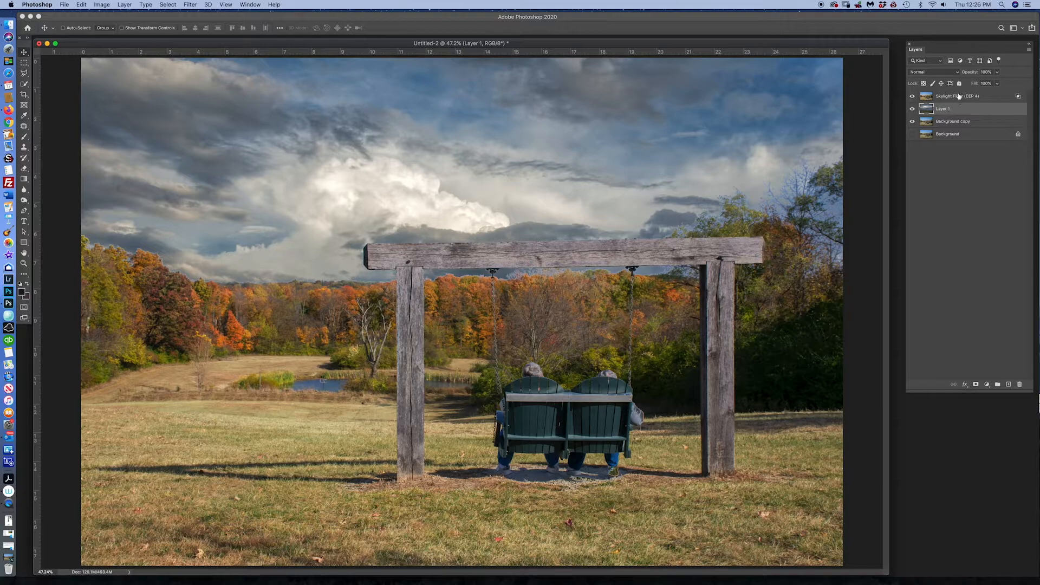
{"action": "left_click_drag", "start_coordinate": [958, 96], "coordinate": [1008, 384]}
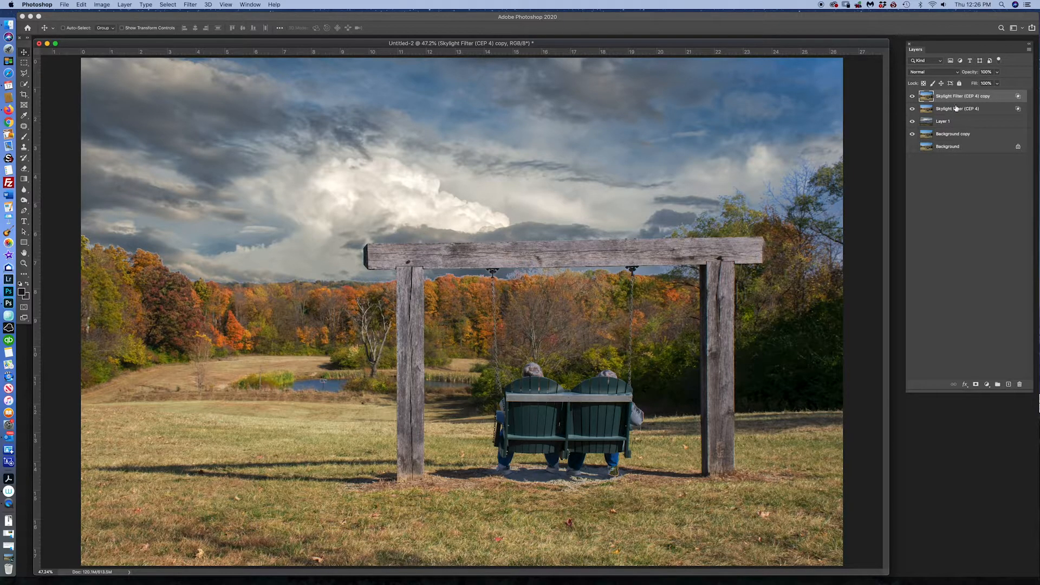
{"action": "left_click_drag", "start_coordinate": [954, 109], "coordinate": [958, 129]}
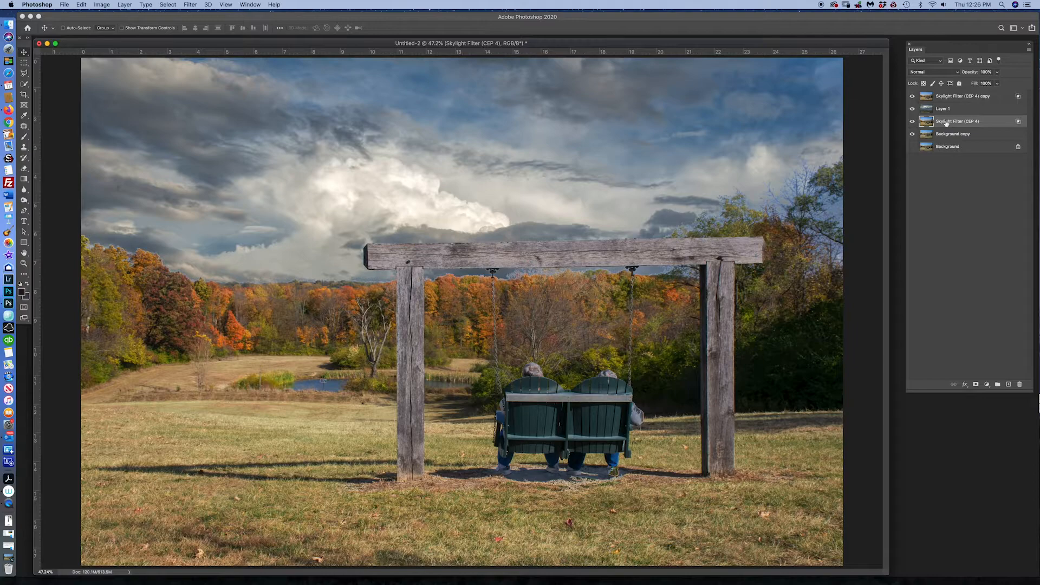
Erase the cloudy sky layer over the trees, pond, field and swing with an enlarged Eraser brush.
{"action": "left_click", "coordinate": [953, 109]}
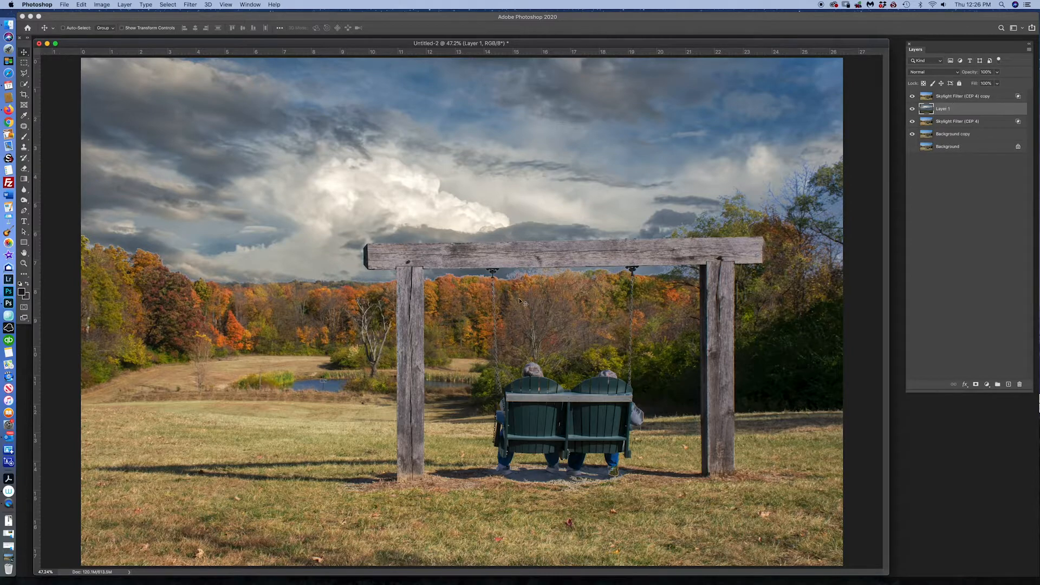
{"action": "left_click", "coordinate": [24, 169]}
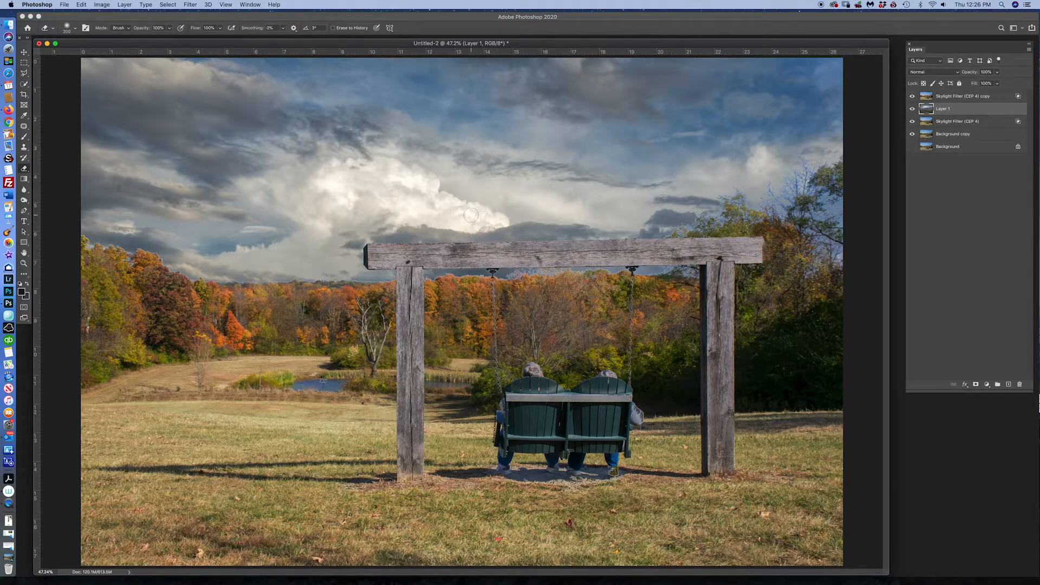
{"action": "key", "text": "bracketright"}
{"action": "key", "text": "bracketright"}
{"action": "key", "text": "bracketright"}
{"action": "key", "text": "bracketright"}
{"action": "key", "text": "bracketright"}
{"action": "key", "text": "bracketright"}
{"action": "key", "text": "bracketright"}
{"action": "key", "text": "bracketright"}
{"action": "key", "text": "bracketright"}
{"action": "left_click_drag", "start_coordinate": [377, 350], "coordinate": [286, 395]}
{"action": "mouse_move", "coordinate": [509, 461]}
{"action": "left_mouse_down"}
{"action": "mouse_move", "coordinate": [574, 479]}
{"action": "mouse_move", "coordinate": [617, 469]}
{"action": "mouse_move", "coordinate": [640, 415]}
{"action": "mouse_move", "coordinate": [618, 397]}
{"action": "left_mouse_up"}
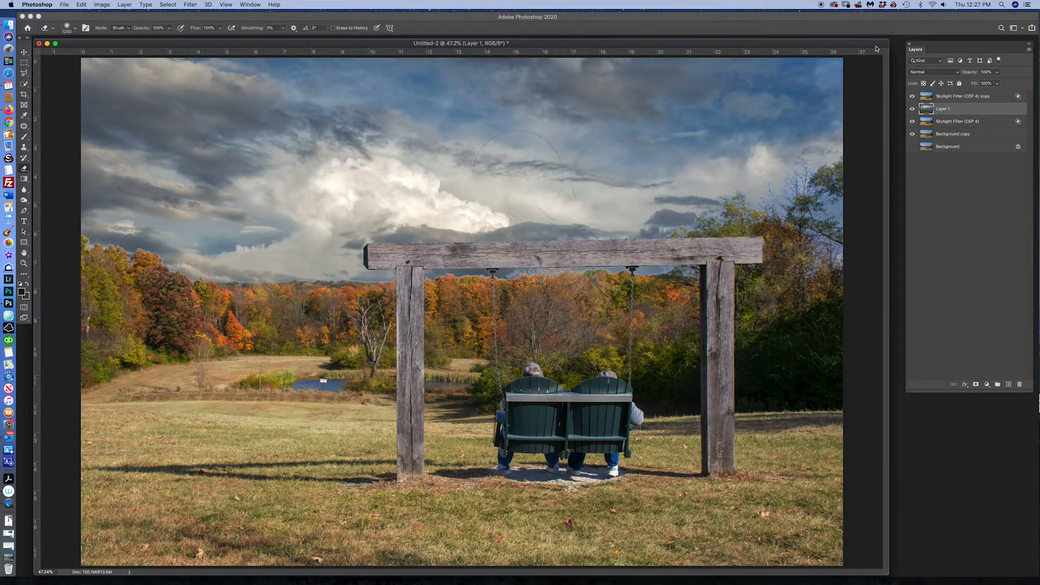
Show only the cloudy sky layer and erase the leftover patches of its desert landscape below the clouds.
{"action": "left_click", "coordinate": [912, 121]}
{"action": "left_click", "coordinate": [913, 134]}
{"action": "left_click", "coordinate": [912, 108], "text": "alt"}
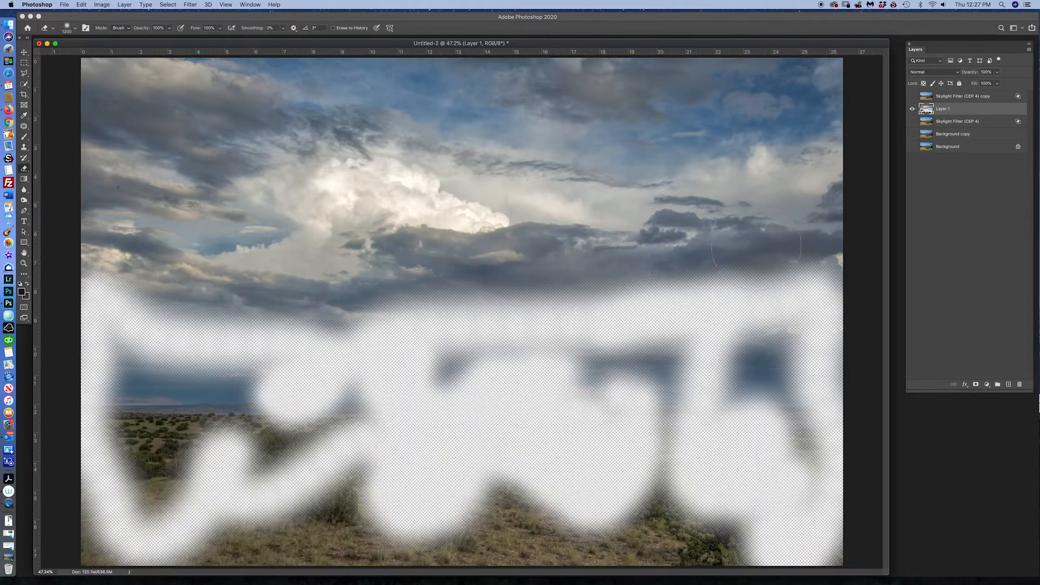
{"action": "mouse_move", "coordinate": [658, 380]}
{"action": "left_mouse_down"}
{"action": "mouse_move", "coordinate": [624, 390]}
{"action": "mouse_move", "coordinate": [755, 334]}
{"action": "mouse_move", "coordinate": [792, 348]}
{"action": "mouse_move", "coordinate": [783, 344]}
{"action": "mouse_move", "coordinate": [810, 567]}
{"action": "mouse_move", "coordinate": [701, 575]}
{"action": "mouse_move", "coordinate": [689, 553]}
{"action": "mouse_move", "coordinate": [689, 449]}
{"action": "mouse_move", "coordinate": [638, 510]}
{"action": "mouse_move", "coordinate": [579, 527]}
{"action": "mouse_move", "coordinate": [565, 496]}
{"action": "mouse_move", "coordinate": [450, 531]}
{"action": "mouse_move", "coordinate": [393, 509]}
{"action": "mouse_move", "coordinate": [336, 525]}
{"action": "mouse_move", "coordinate": [331, 555]}
{"action": "mouse_move", "coordinate": [345, 422]}
{"action": "mouse_move", "coordinate": [326, 429]}
{"action": "mouse_move", "coordinate": [300, 394]}
{"action": "mouse_move", "coordinate": [182, 385]}
{"action": "mouse_move", "coordinate": [86, 362]}
{"action": "mouse_move", "coordinate": [203, 367]}
{"action": "mouse_move", "coordinate": [223, 382]}
{"action": "mouse_move", "coordinate": [172, 403]}
{"action": "mouse_move", "coordinate": [88, 519]}
{"action": "mouse_move", "coordinate": [131, 562]}
{"action": "mouse_move", "coordinate": [154, 496]}
{"action": "mouse_move", "coordinate": [145, 530]}
{"action": "mouse_move", "coordinate": [235, 580]}
{"action": "mouse_move", "coordinate": [261, 534]}
{"action": "mouse_move", "coordinate": [247, 493]}
{"action": "mouse_move", "coordinate": [238, 506]}
{"action": "mouse_move", "coordinate": [298, 571]}
{"action": "mouse_move", "coordinate": [382, 557]}
{"action": "mouse_move", "coordinate": [308, 404]}
{"action": "mouse_move", "coordinate": [527, 360]}
{"action": "mouse_move", "coordinate": [760, 345]}
{"action": "mouse_move", "coordinate": [707, 403]}
{"action": "mouse_move", "coordinate": [699, 457]}
{"action": "mouse_move", "coordinate": [831, 412]}
{"action": "mouse_move", "coordinate": [792, 516]}
{"action": "mouse_move", "coordinate": [669, 566]}
{"action": "mouse_move", "coordinate": [536, 572]}
{"action": "left_mouse_up"}
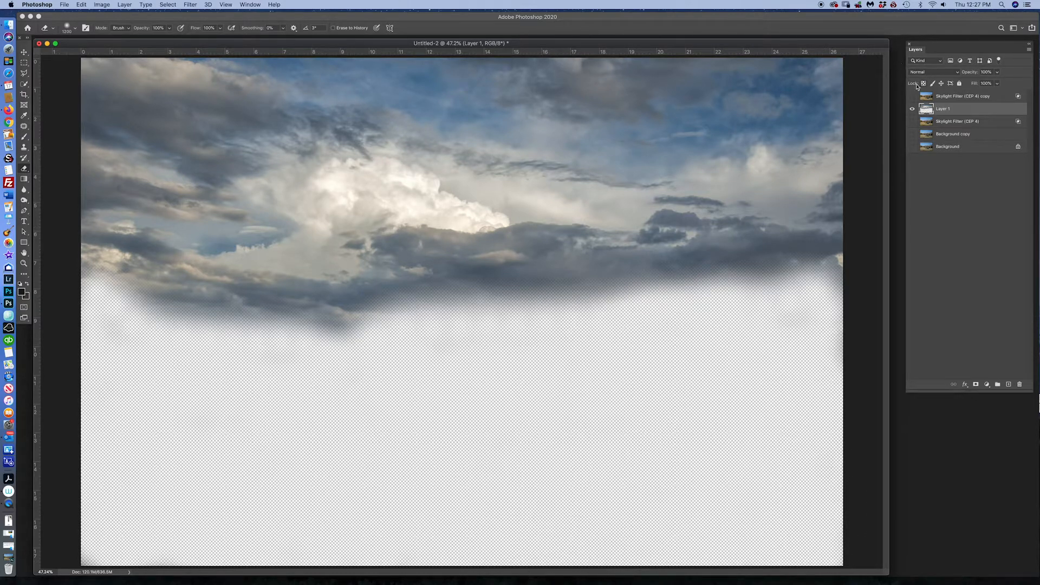
Show the Skylight Filter (CEP 4) copy layer and erase the cloudy sky layer's lower edge along the horizon with an enlarged soft Eraser.
{"action": "left_click", "coordinate": [912, 96]}
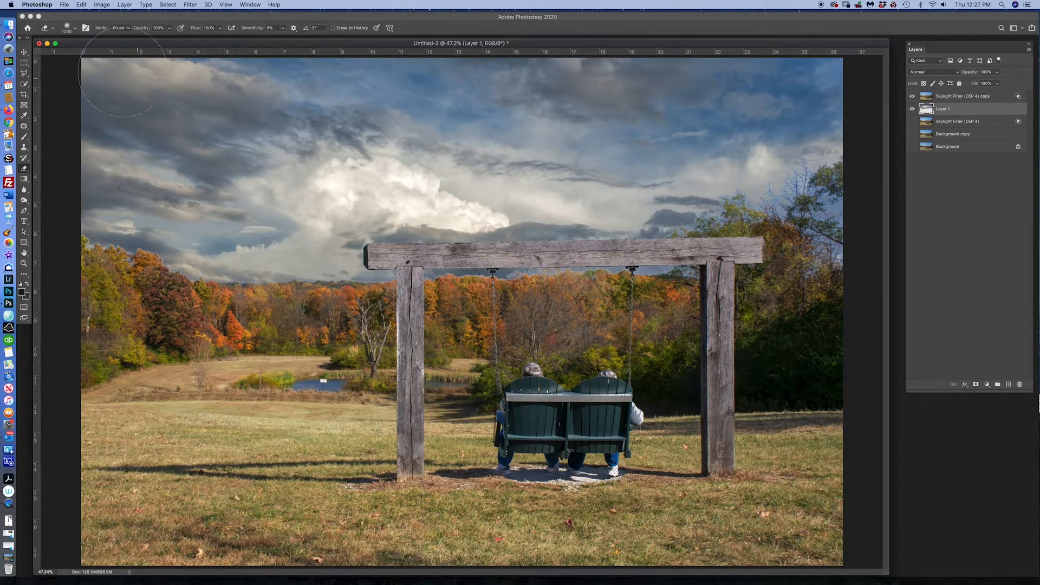
{"action": "left_click", "coordinate": [74, 29]}
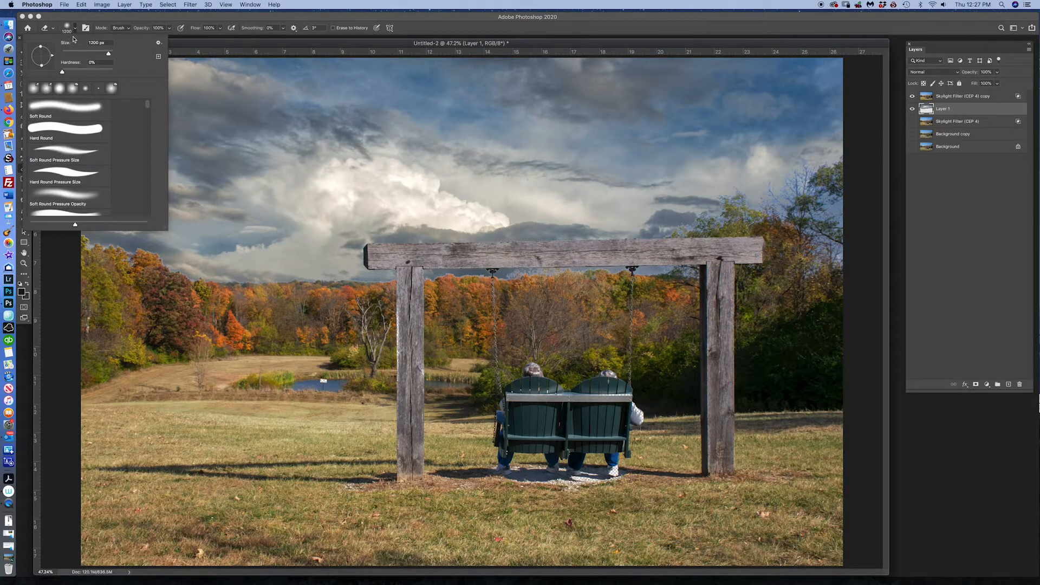
{"action": "left_click", "coordinate": [61, 72]}
{"action": "left_click", "coordinate": [414, 359]}
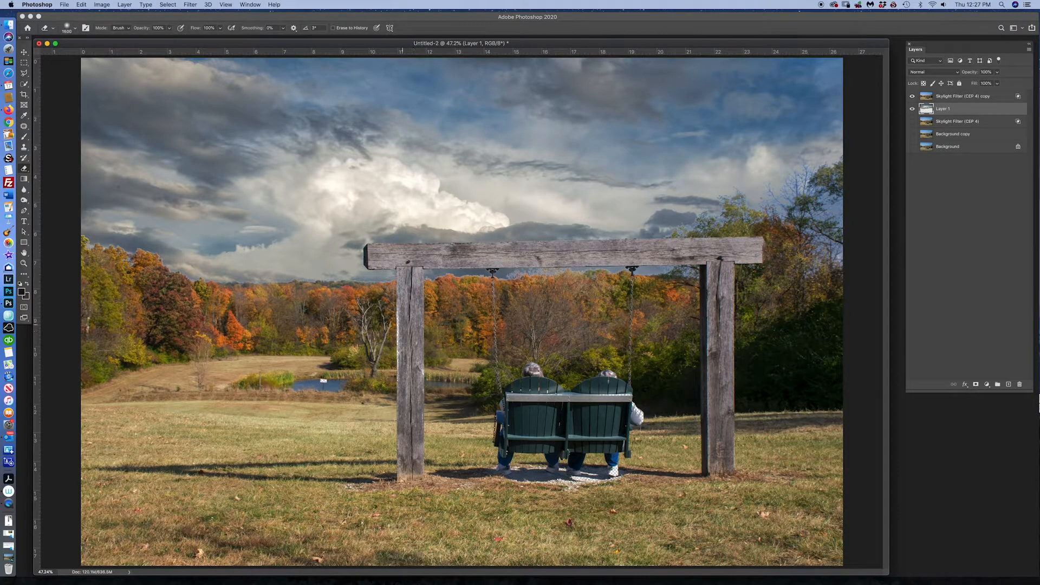
{"action": "mouse_move", "coordinate": [400, 293]}
{"action": "left_mouse_down"}
{"action": "mouse_move", "coordinate": [119, 290]}
{"action": "mouse_move", "coordinate": [227, 293]}
{"action": "left_mouse_up"}
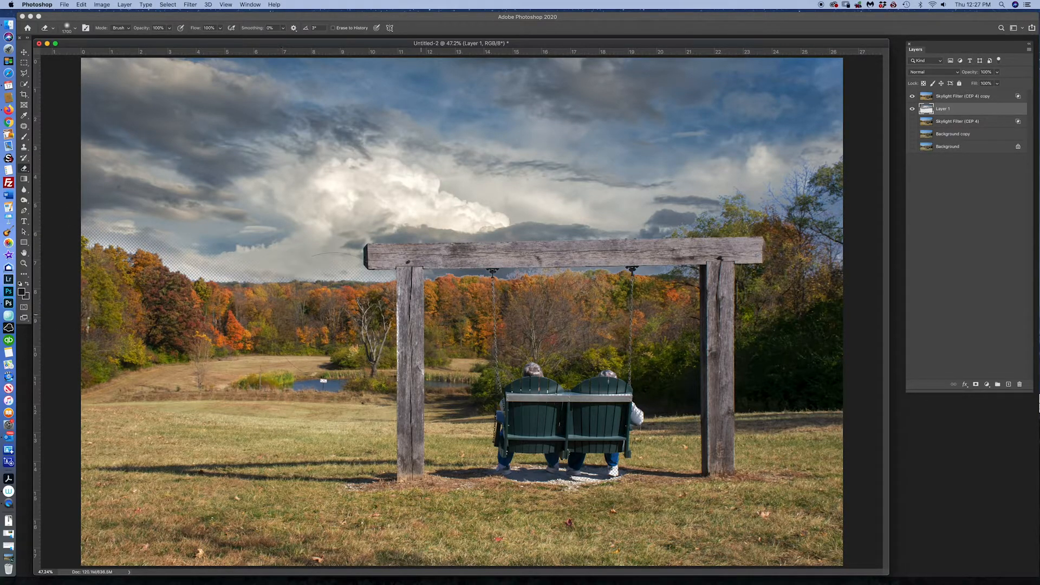
{"action": "left_click_drag", "start_coordinate": [420, 292], "coordinate": [712, 292]}
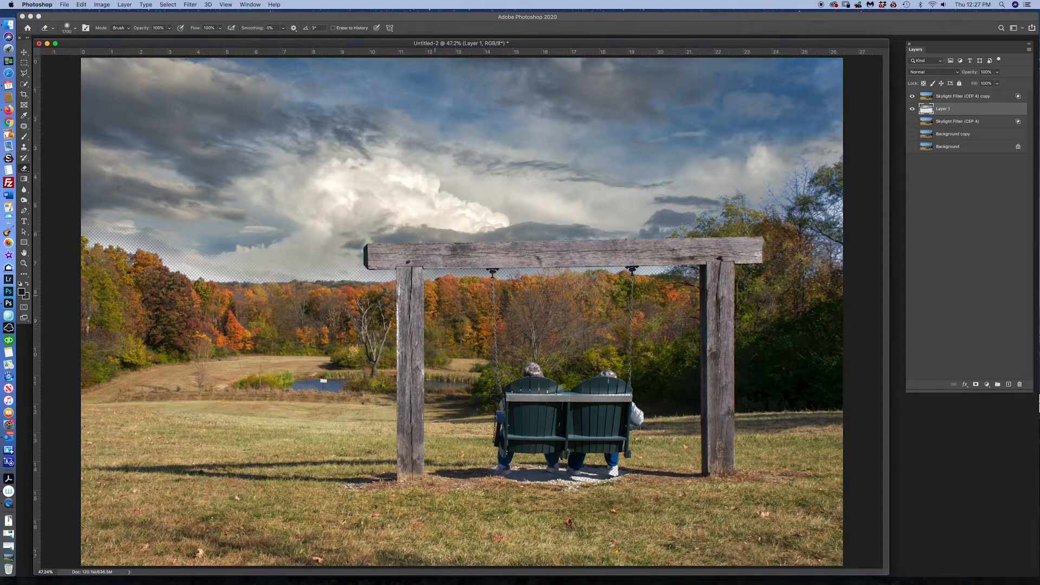
Erase the cloudy sky layer around the swing's wooden beam with a smaller Eraser brush.
{"action": "key", "text": "bracketleft"}
{"action": "key", "text": "bracketleft"}
{"action": "key", "text": "bracketleft"}
{"action": "key", "text": "bracketleft"}
{"action": "key", "text": "bracketleft"}
{"action": "key", "text": "bracketleft"}
{"action": "key", "text": "bracketleft"}
{"action": "key", "text": "bracketleft"}
{"action": "key", "text": "bracketleft"}
{"action": "left_click_drag", "start_coordinate": [611, 255], "coordinate": [653, 255]}
Show the Skylight Filter (CEP 4) and Background copy layers, and try erasing the clouds beneath the swing's beam.
{"action": "left_click", "coordinate": [913, 121]}
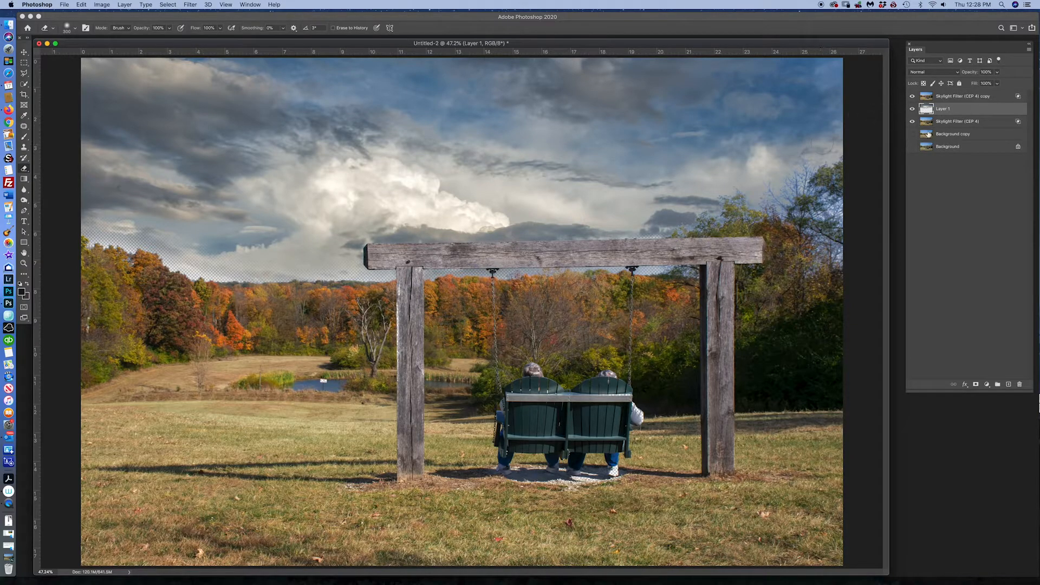
{"action": "left_click", "coordinate": [913, 133]}
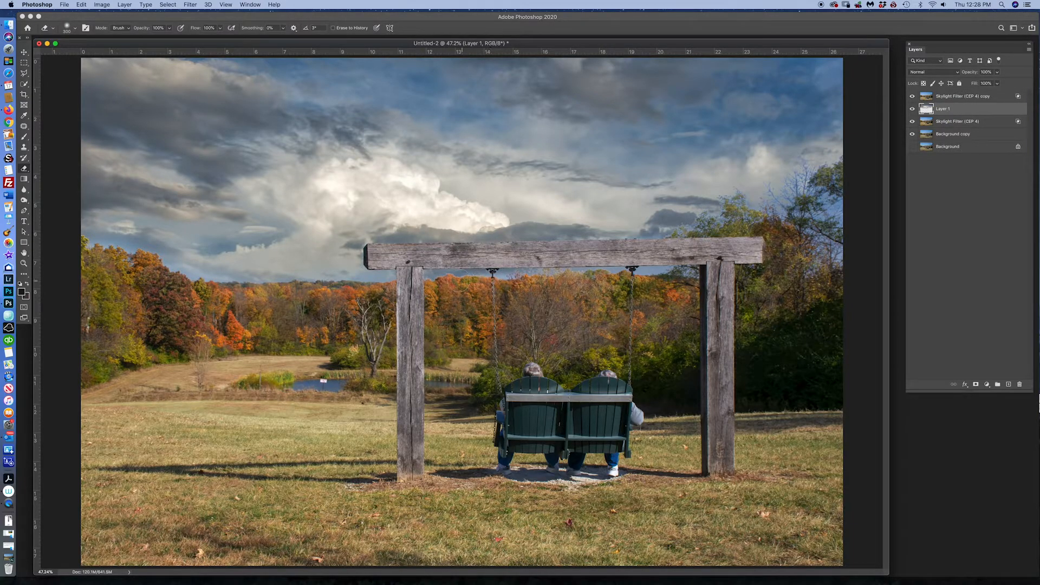
{"action": "left_click_drag", "start_coordinate": [437, 273], "coordinate": [704, 273]}
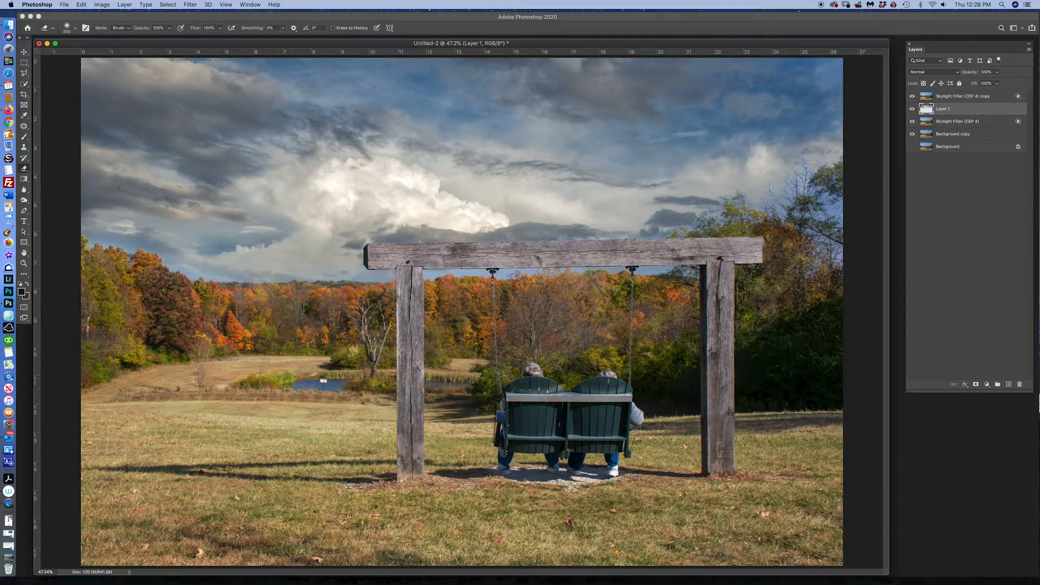
{"action": "key", "text": "super+z"}
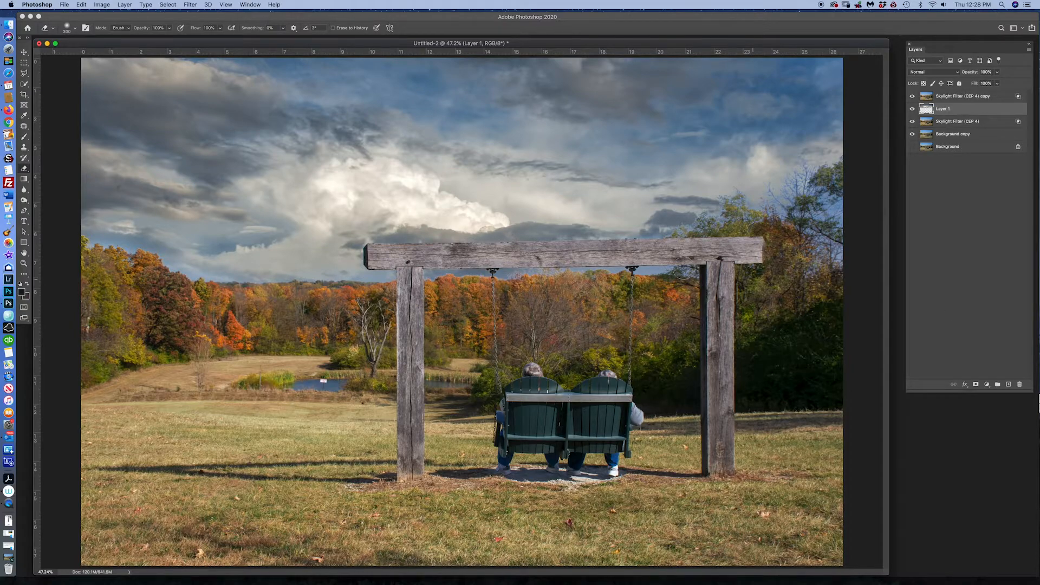
Soften the cloudy sky layer's lower edge along the horizon with the Eraser enlarged up to 2300 px.
{"action": "key", "text": "bracketright"}
{"action": "key", "text": "bracketright"}
{"action": "key", "text": "bracketright"}
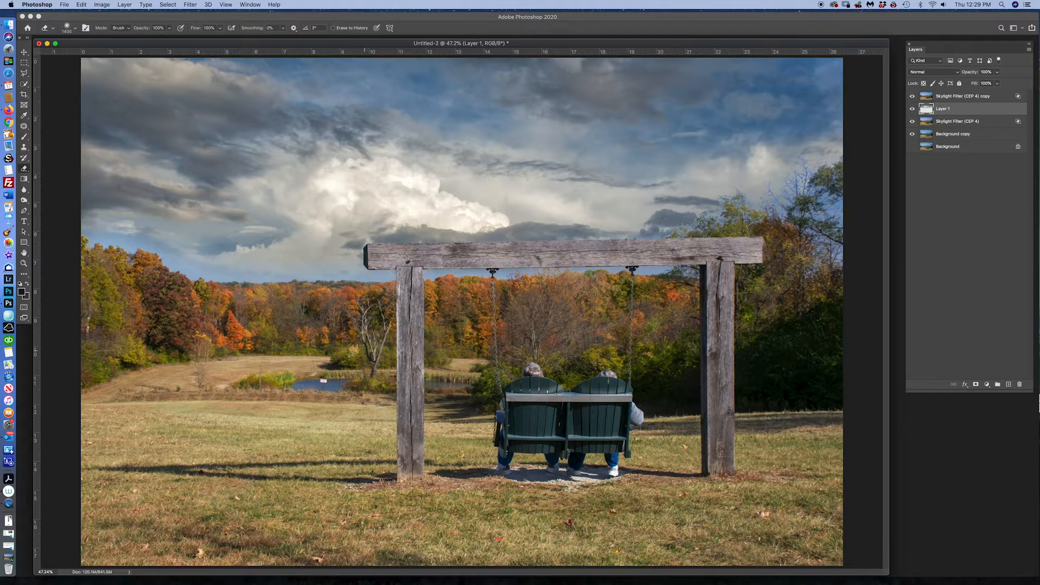
{"action": "key", "text": "bracketright"}
{"action": "key", "text": "bracketright"}
{"action": "key", "text": "bracketright"}
{"action": "key", "text": "bracketright"}
{"action": "key", "text": "bracketright"}
{"action": "key", "text": "bracketright"}
Merge the visible layers and compare the merged cloudy-sky version with the original Background.
{"action": "left_click", "coordinate": [1028, 50]}
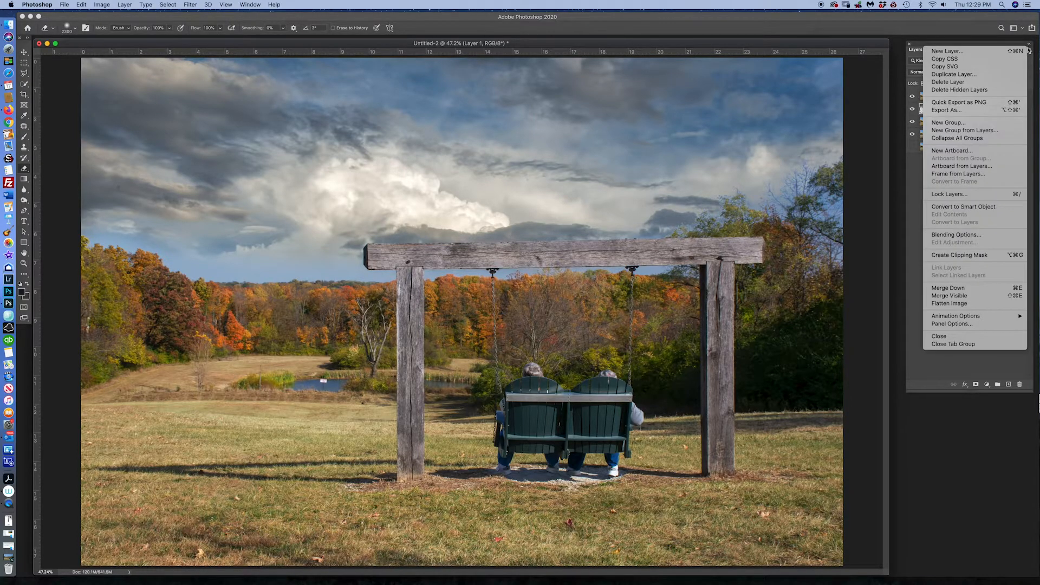
{"action": "left_click", "coordinate": [968, 296]}
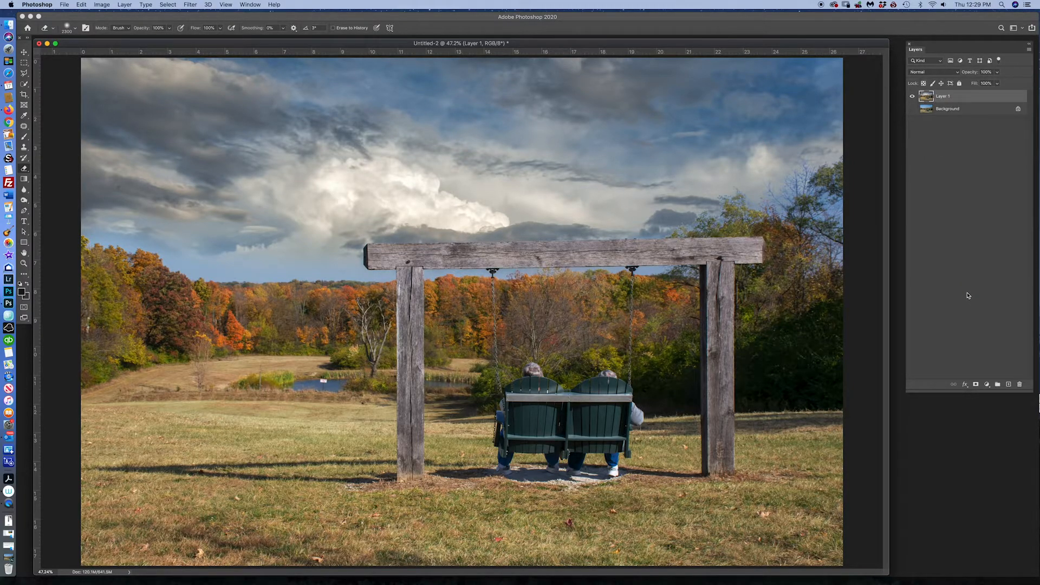
{"action": "left_click", "coordinate": [912, 96]}
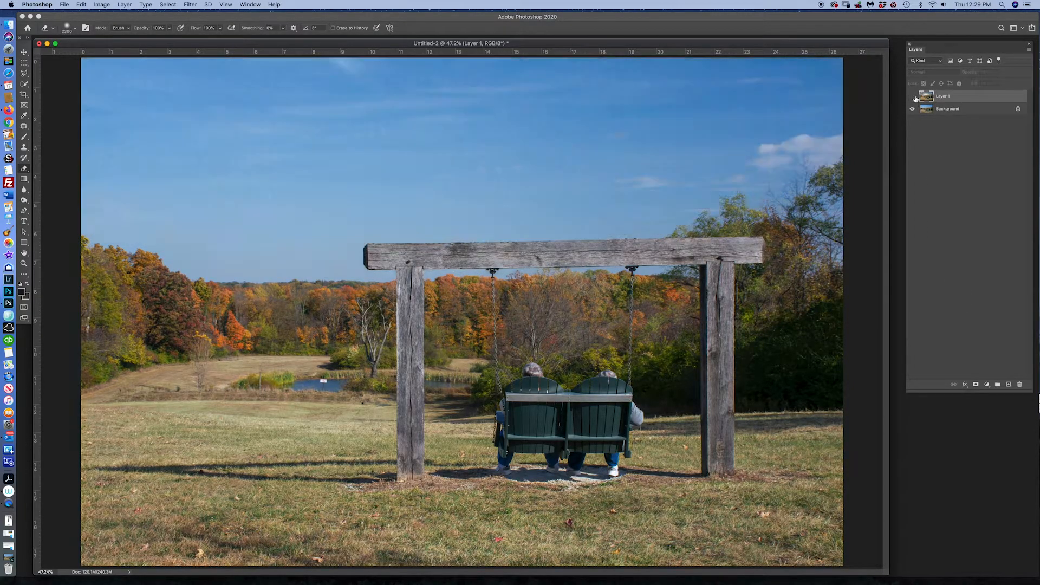
{"action": "left_click", "coordinate": [913, 96]}
{"action": "left_click", "coordinate": [913, 97]}
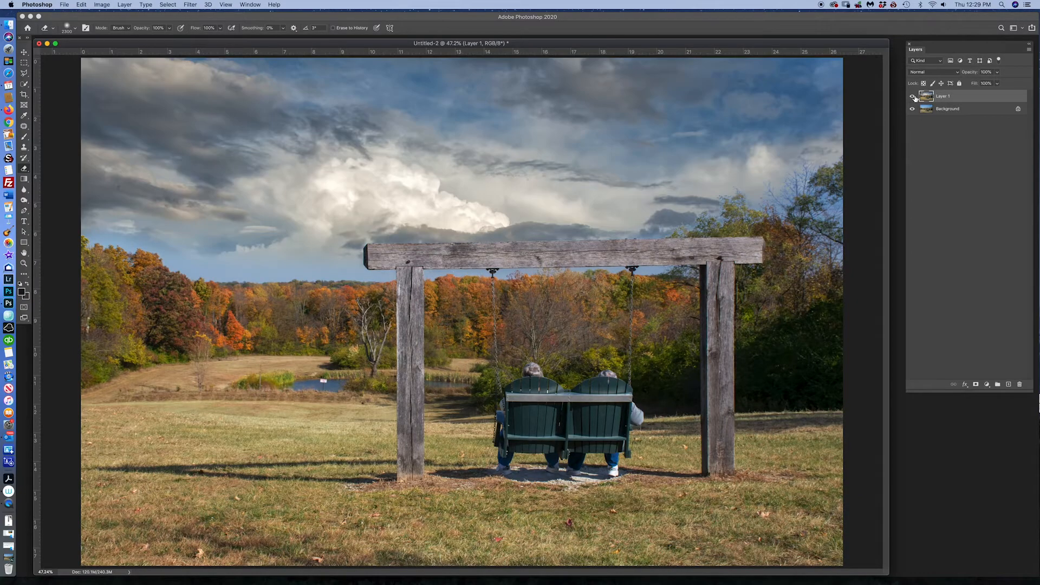
{"action": "left_click", "coordinate": [913, 96]}
{"action": "left_click", "coordinate": [913, 96]}
{"action": "left_click", "coordinate": [915, 97]}
{"action": "left_click", "coordinate": [914, 97]}
Duplicate the merged Layer 1 and remove the red-and-white sign from the pond with the Patch tool.
{"action": "left_click_drag", "start_coordinate": [962, 94], "coordinate": [1008, 384]}
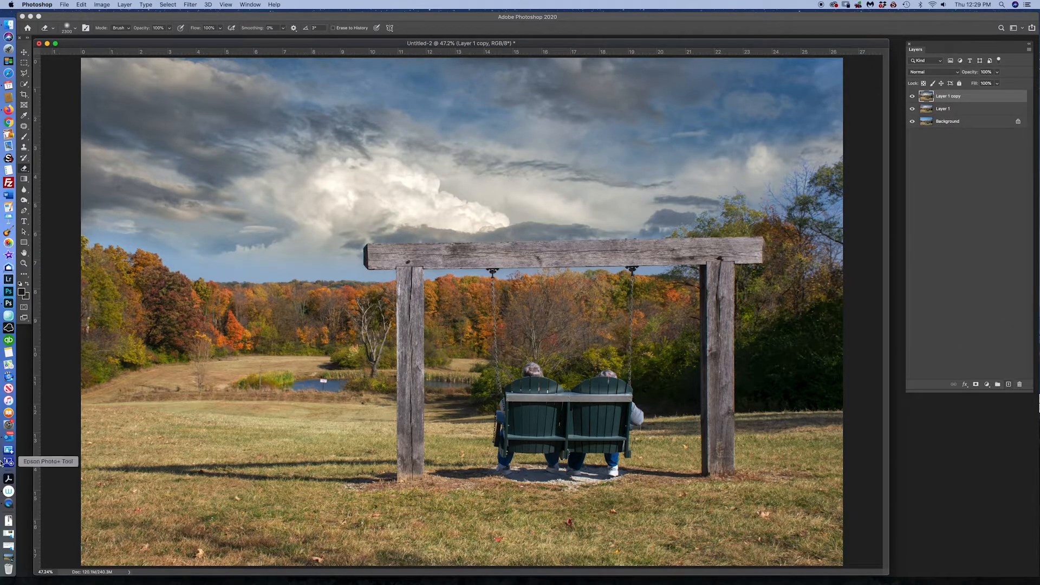
{"action": "left_click", "coordinate": [24, 263]}
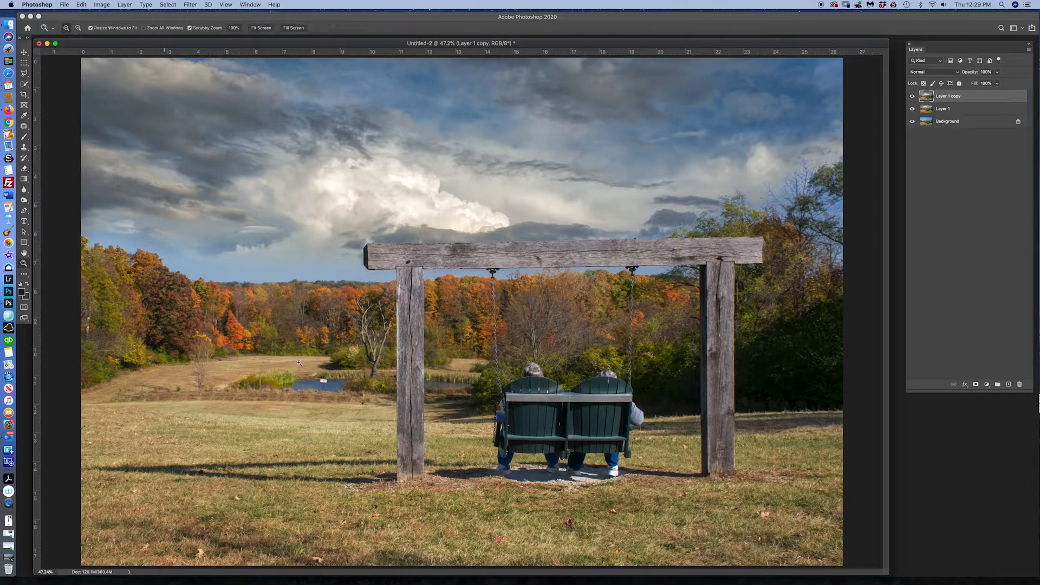
{"action": "left_click_drag", "start_coordinate": [318, 374], "coordinate": [373, 458]}
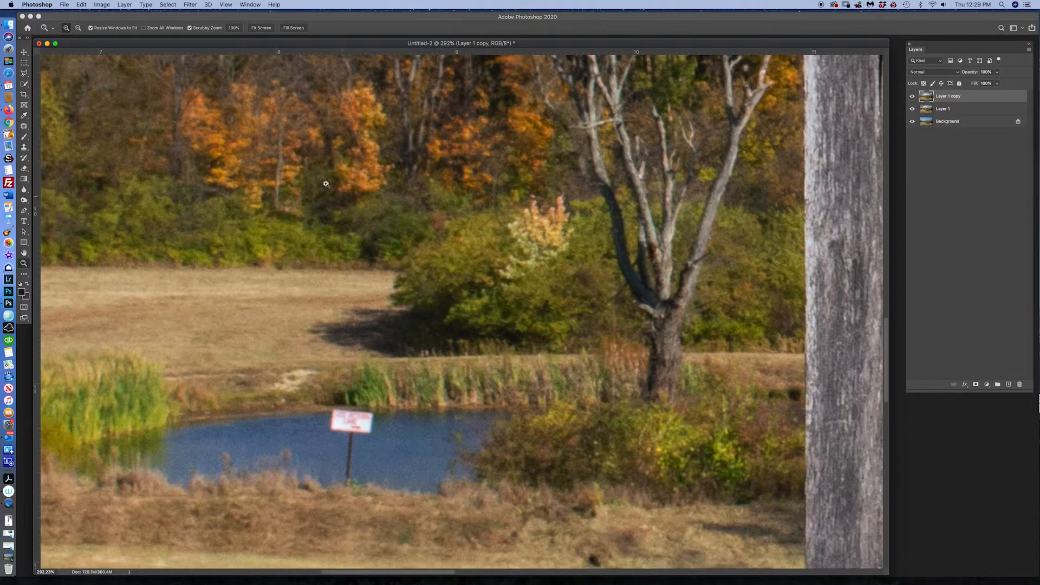
{"action": "left_click", "coordinate": [23, 126]}
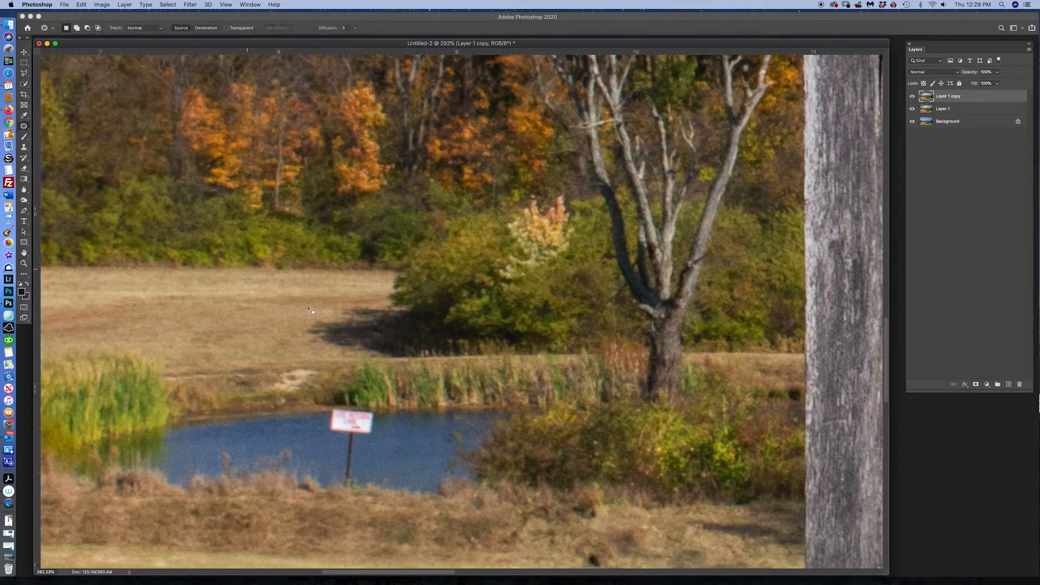
{"action": "mouse_move", "coordinate": [379, 412]}
{"action": "left_mouse_down"}
{"action": "mouse_move", "coordinate": [323, 414]}
{"action": "mouse_move", "coordinate": [332, 437]}
{"action": "mouse_move", "coordinate": [385, 430]}
{"action": "mouse_move", "coordinate": [378, 417]}
{"action": "mouse_move", "coordinate": [433, 424]}
{"action": "left_mouse_up"}
{"action": "mouse_move", "coordinate": [377, 443]}
{"action": "left_mouse_down"}
{"action": "mouse_move", "coordinate": [336, 464]}
{"action": "mouse_move", "coordinate": [367, 446]}
{"action": "mouse_move", "coordinate": [358, 478]}
{"action": "mouse_move", "coordinate": [336, 484]}
{"action": "mouse_move", "coordinate": [341, 465]}
{"action": "mouse_move", "coordinate": [348, 474]}
{"action": "mouse_move", "coordinate": [399, 461]}
{"action": "left_mouse_up"}
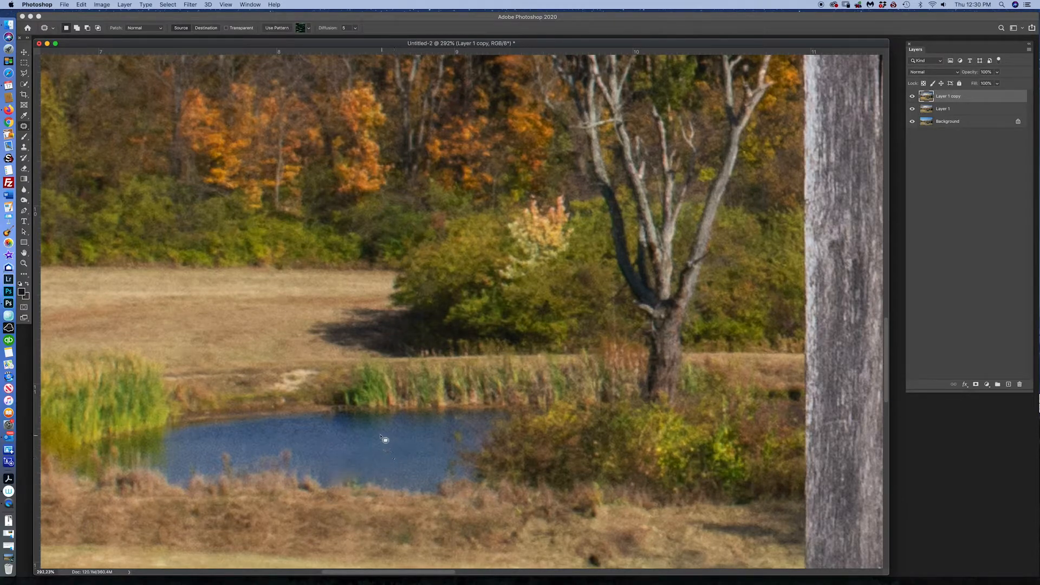
Clone clean water over the leftover patch marks in the pond using a smaller Clone Stamp brush.
{"action": "right_click", "coordinate": [24, 127]}
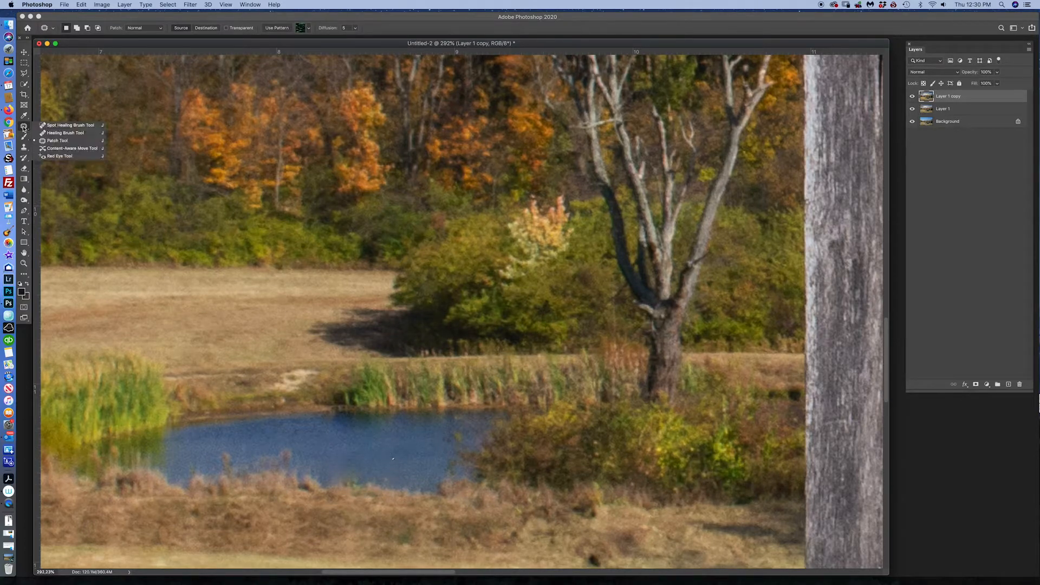
{"action": "left_click", "coordinate": [57, 140]}
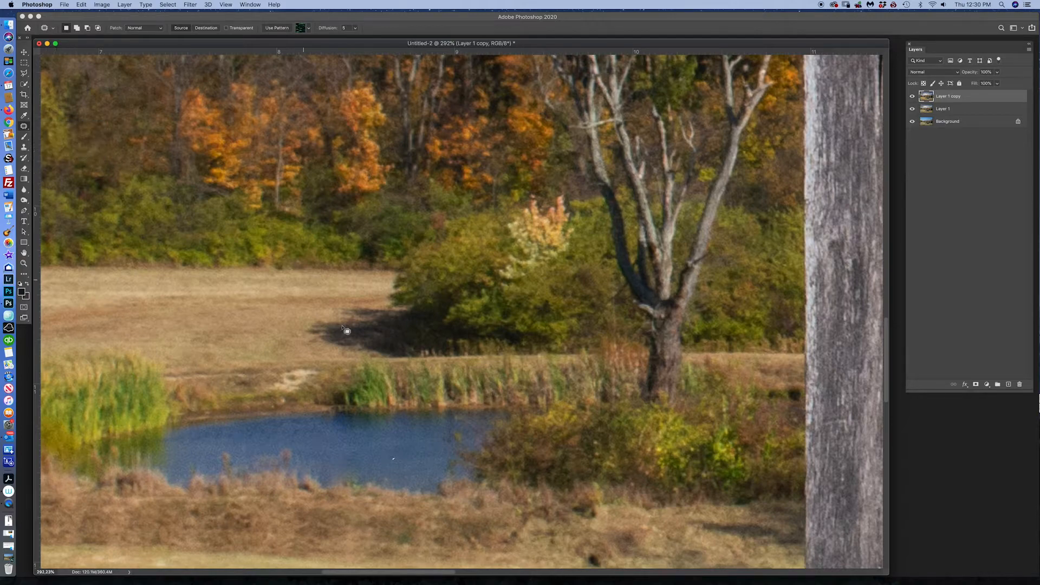
{"action": "left_click", "coordinate": [25, 148]}
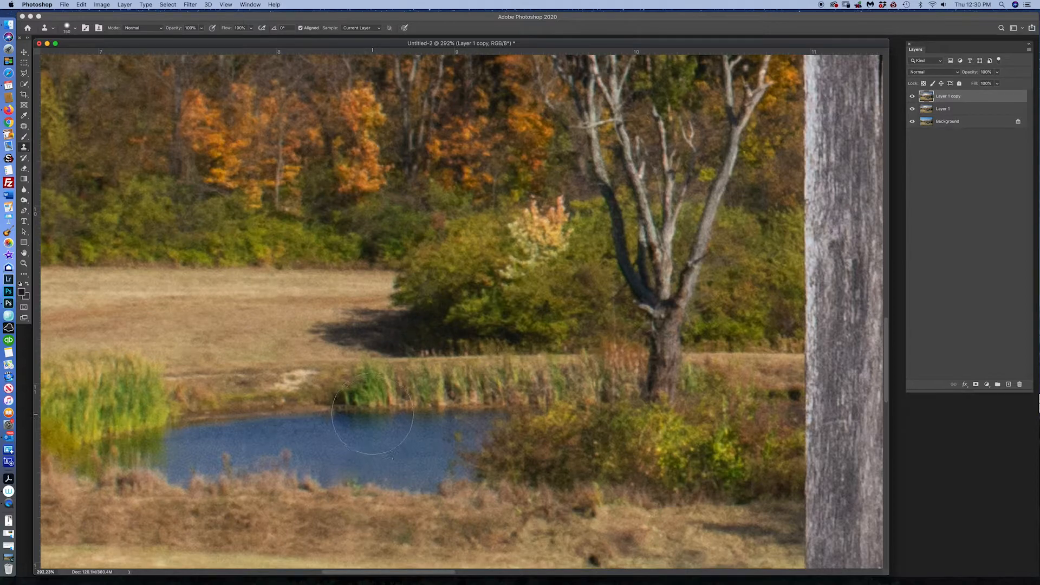
{"action": "key", "text": "bracketleft"}
{"action": "key", "text": "bracketleft"}
{"action": "key", "text": "bracketleft"}
{"action": "key", "text": "bracketleft"}
{"action": "key", "text": "bracketleft"}
{"action": "key", "text": "bracketleft"}
{"action": "left_click", "coordinate": [393, 429], "text": "alt"}
{"action": "mouse_move", "coordinate": [370, 427]}
{"action": "left_mouse_down"}
{"action": "mouse_move", "coordinate": [326, 430]}
{"action": "mouse_move", "coordinate": [351, 431]}
{"action": "left_mouse_up"}
{"action": "left_click", "coordinate": [313, 438], "text": "alt"}
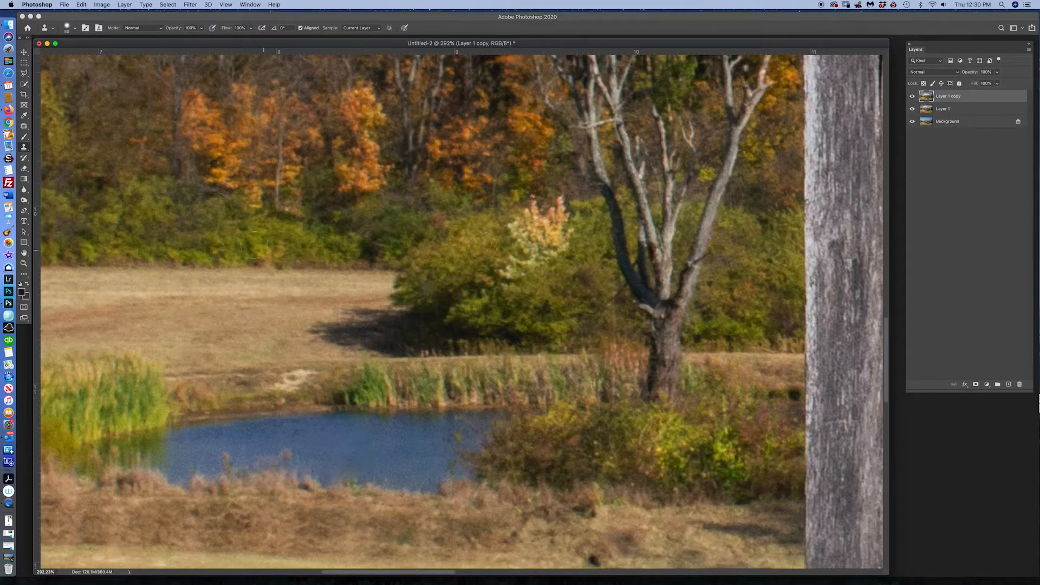
Patch the end of the green reeds on the pond's far bank and deselect the area.
{"action": "left_click", "coordinate": [25, 127]}
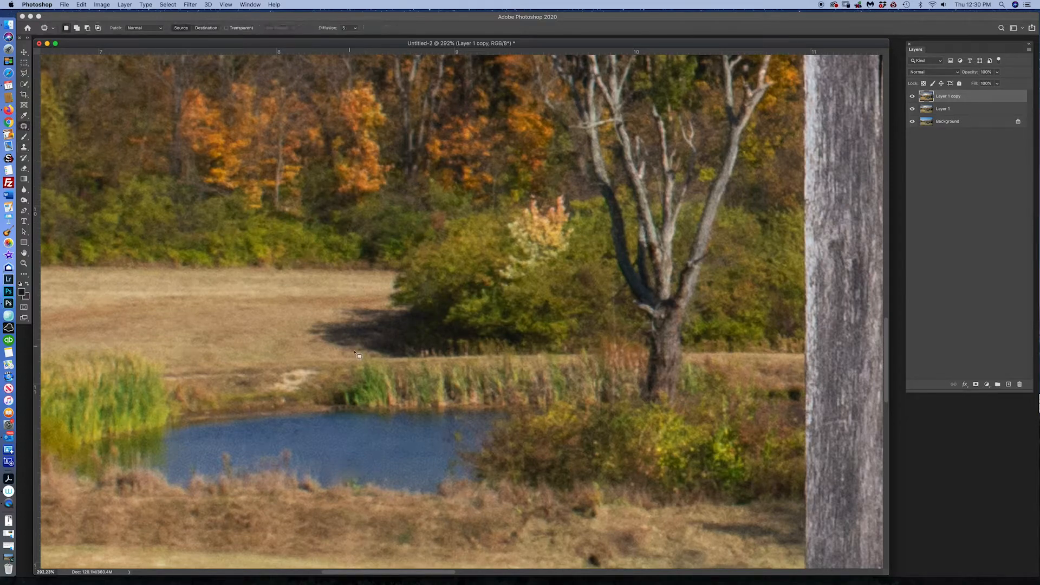
{"action": "mouse_move", "coordinate": [358, 388]}
{"action": "left_mouse_down"}
{"action": "mouse_move", "coordinate": [331, 405]}
{"action": "mouse_move", "coordinate": [358, 401]}
{"action": "mouse_move", "coordinate": [358, 388]}
{"action": "mouse_move", "coordinate": [375, 395]}
{"action": "mouse_move", "coordinate": [341, 417]}
{"action": "mouse_move", "coordinate": [342, 407]}
{"action": "mouse_move", "coordinate": [312, 414]}
{"action": "mouse_move", "coordinate": [310, 403]}
{"action": "mouse_move", "coordinate": [329, 405]}
{"action": "mouse_move", "coordinate": [301, 405]}
{"action": "mouse_move", "coordinate": [364, 411]}
{"action": "mouse_move", "coordinate": [313, 418]}
{"action": "left_mouse_up"}
{"action": "key", "text": "super+d"}
{"action": "key", "text": "super+d"}
{"action": "key", "text": "super+d"}
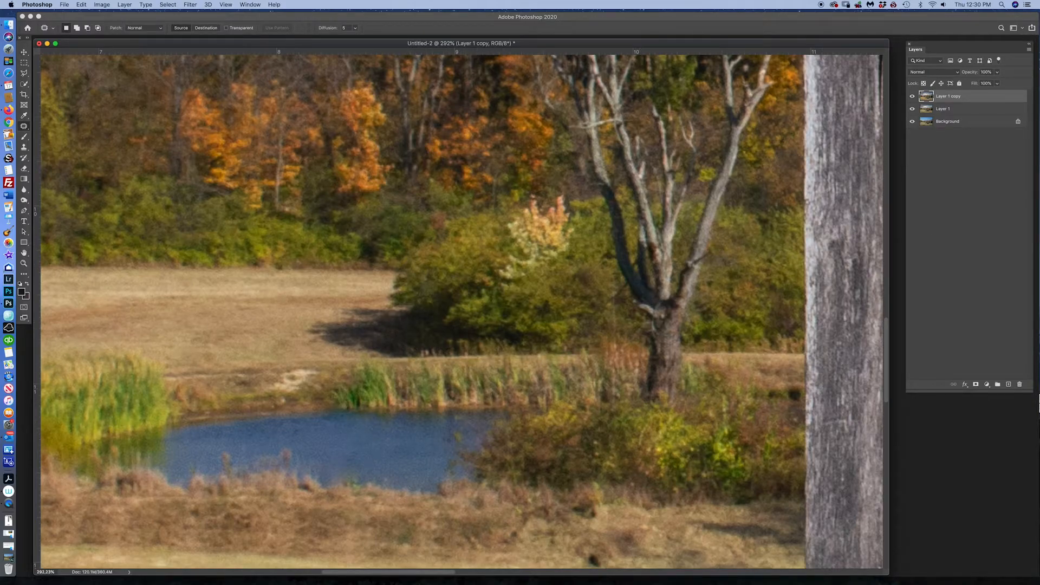
Examine the whole retouched photo at a reduced view size.
{"action": "key", "text": "super+minus"}
{"action": "key", "text": "super+minus"}
{"action": "key", "text": "super+minus"}
{"action": "key", "text": "super+minus"}
{"action": "key", "text": "super+minus"}
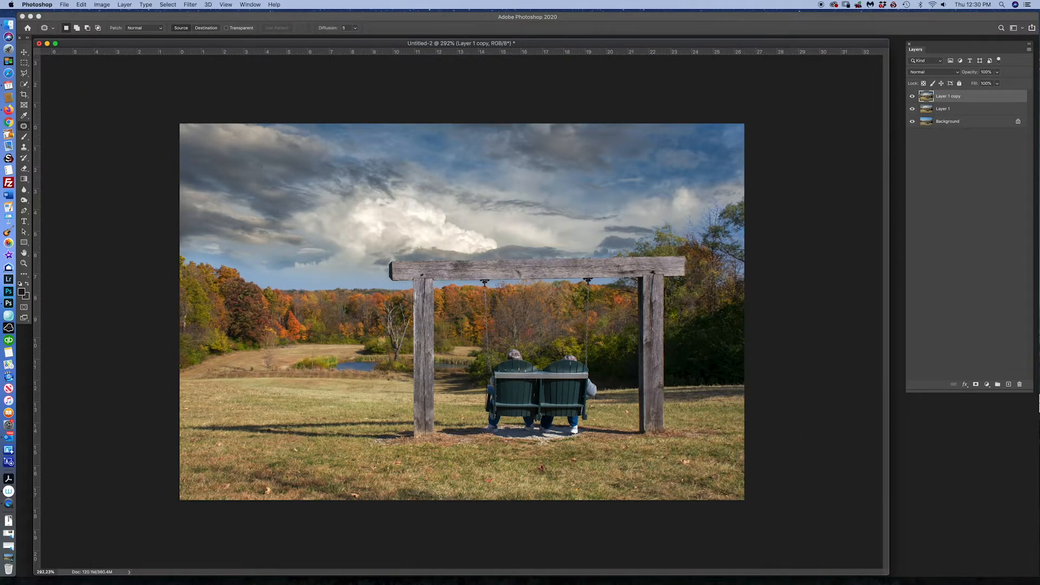
{"action": "key", "text": "super+minus"}
{"action": "key", "text": "super+minus"}
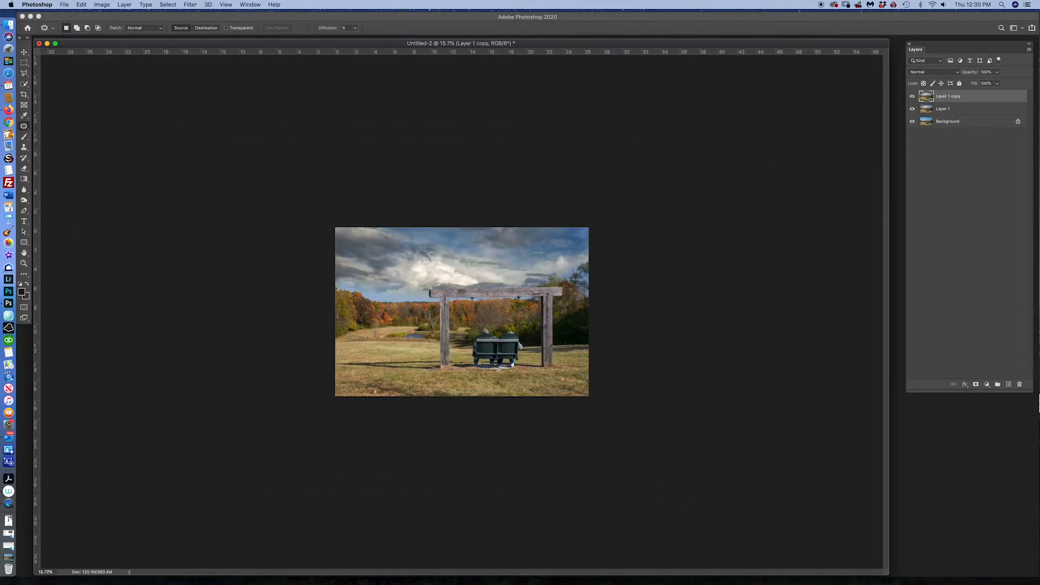
{"action": "key", "text": "super+plus"}
{"action": "key", "text": "super+plus"}
{"action": "key", "text": "super+minus"}
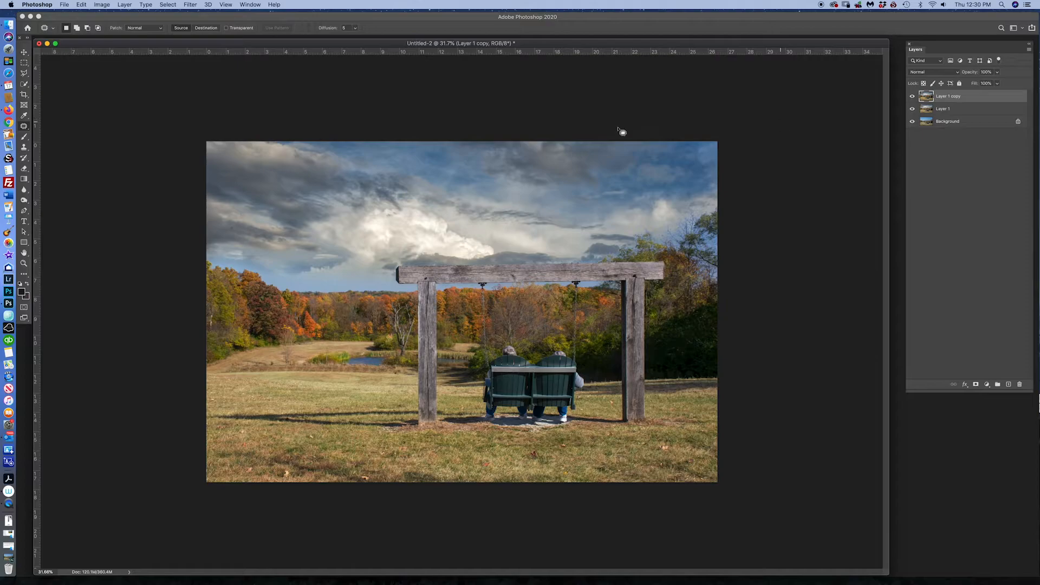
Apply the Topaz Clarity filter to Layer 1 copy with the Landscape preset Sunset I, comparing it with Clouds I.
{"action": "left_click", "coordinate": [190, 5]}
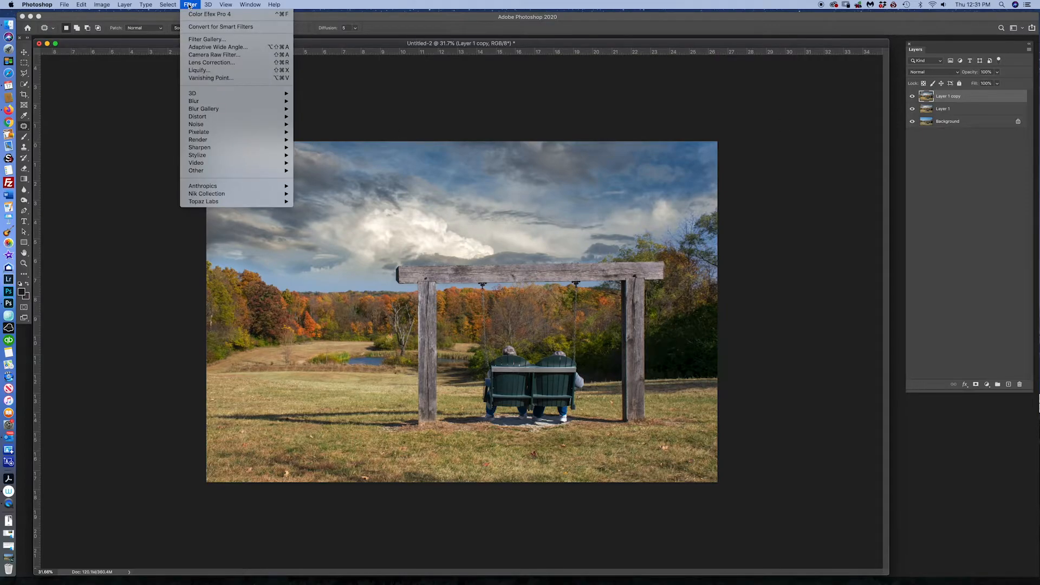
{"action": "mouse_move", "coordinate": [219, 202]}
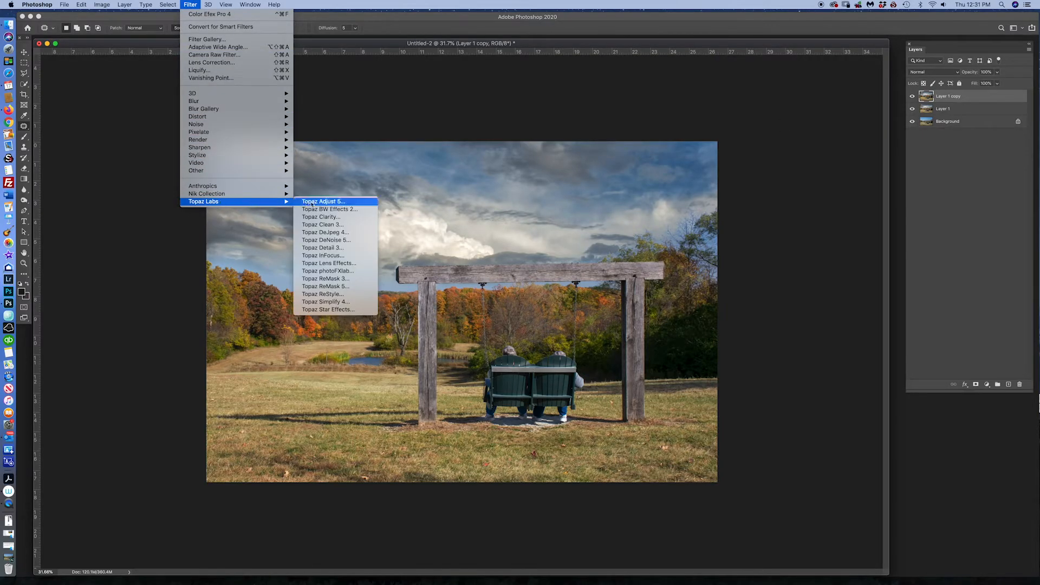
{"action": "left_click", "coordinate": [327, 218]}
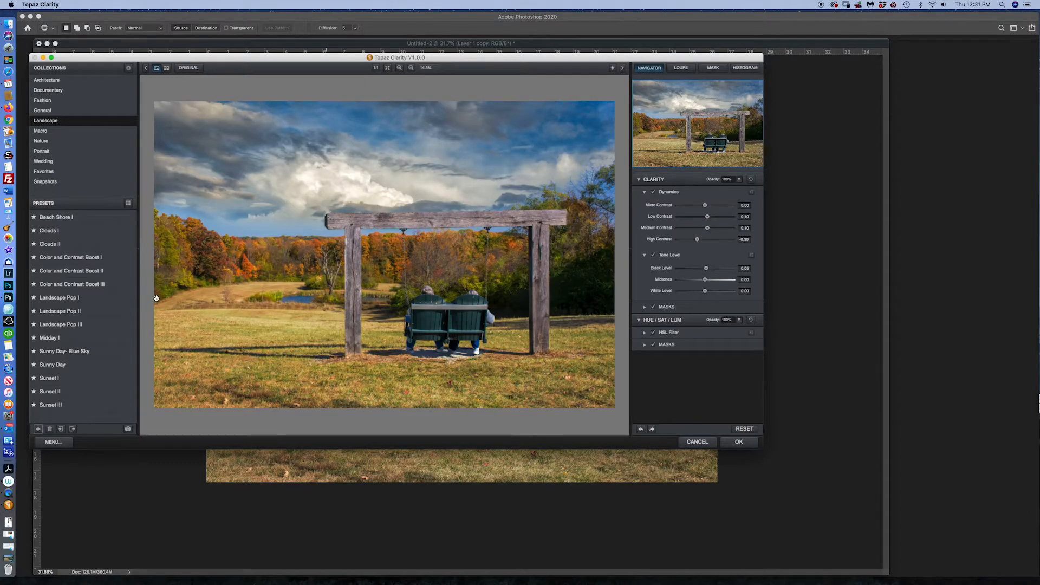
{"action": "left_click", "coordinate": [52, 381]}
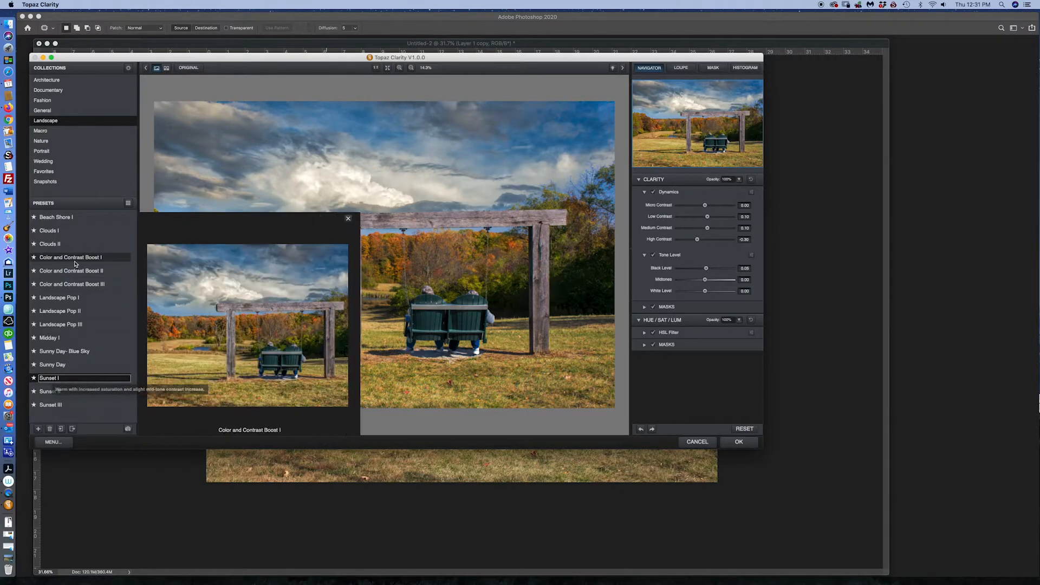
{"action": "left_click", "coordinate": [61, 232]}
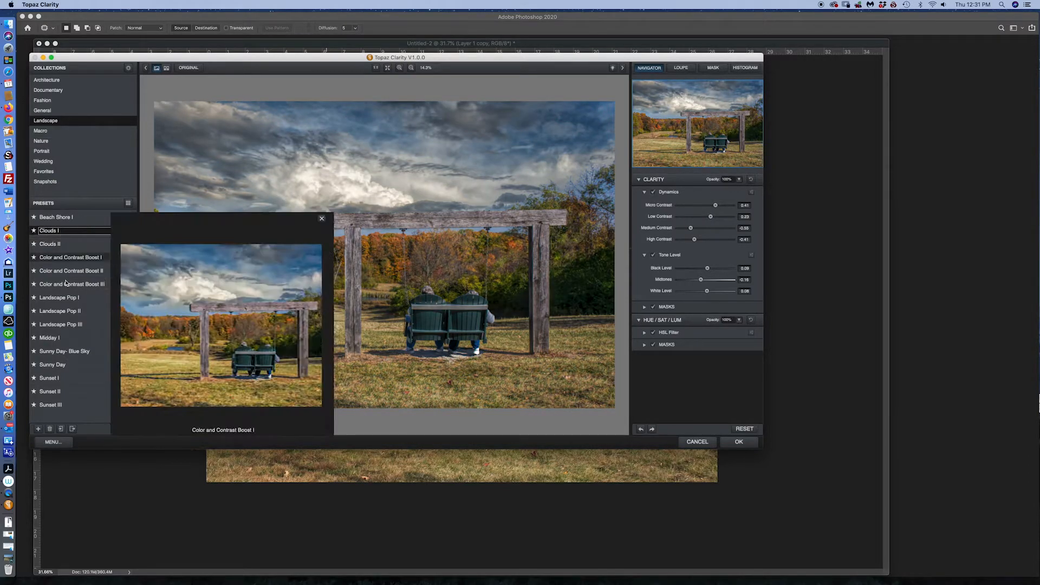
{"action": "left_click", "coordinate": [57, 379]}
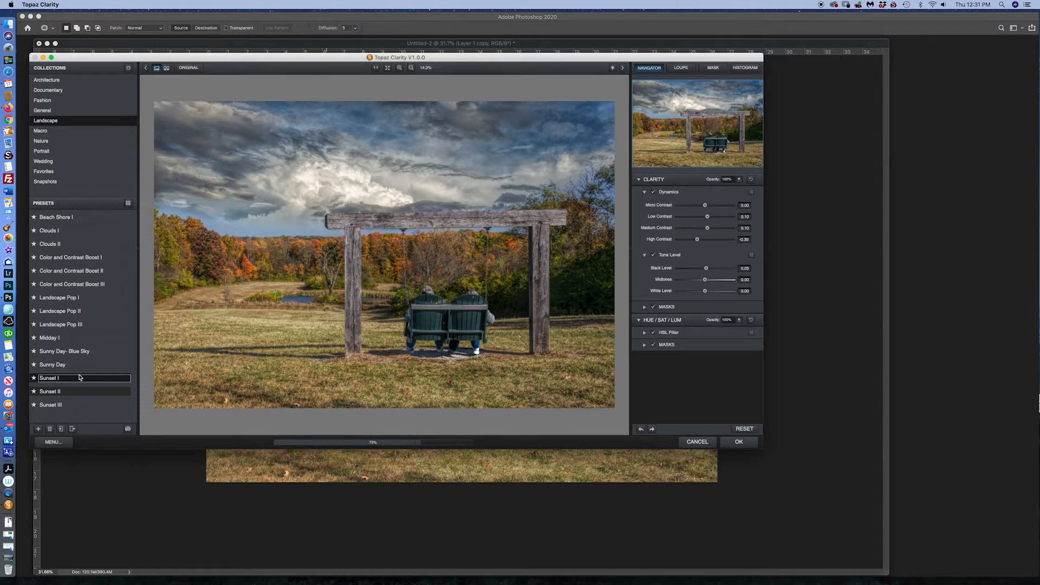
{"action": "left_click", "coordinate": [747, 444]}
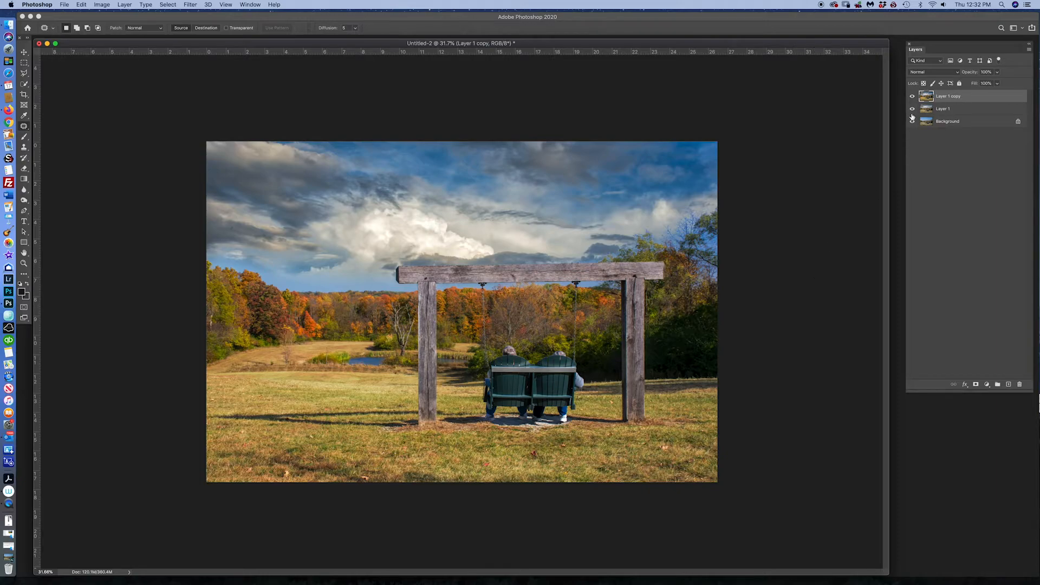
Compare the photo with and without the Clarity effect by toggling the visibility of Layer 1 copy.
{"action": "left_click", "coordinate": [912, 96]}
{"action": "left_click", "coordinate": [912, 97]}
{"action": "left_click", "coordinate": [912, 97]}
{"action": "left_click", "coordinate": [912, 97]}
{"action": "left_click", "coordinate": [912, 97]}
{"action": "left_click", "coordinate": [912, 96]}
Duplicate Layer 1 copy and apply the Color Efex Pro 4 Indian Summer filter with method 3.
{"action": "left_click_drag", "start_coordinate": [977, 98], "coordinate": [1010, 386]}
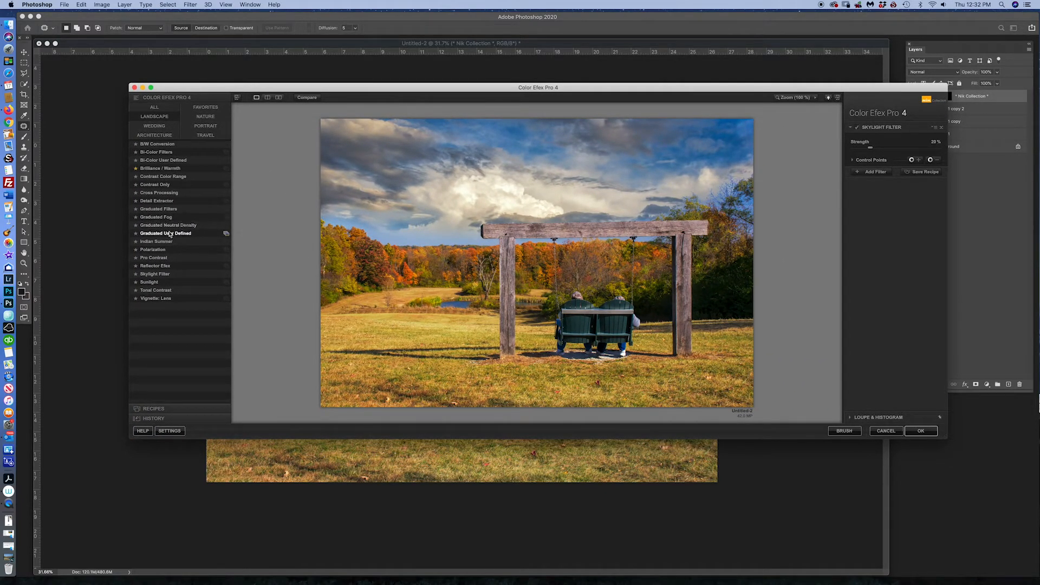
{"action": "left_click", "coordinate": [159, 244]}
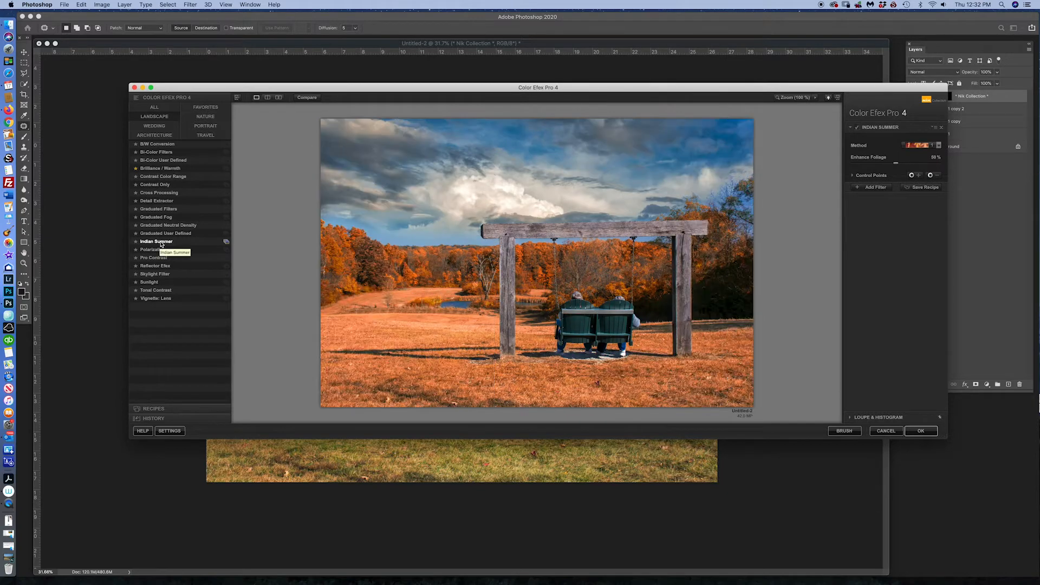
{"action": "left_click", "coordinate": [923, 151]}
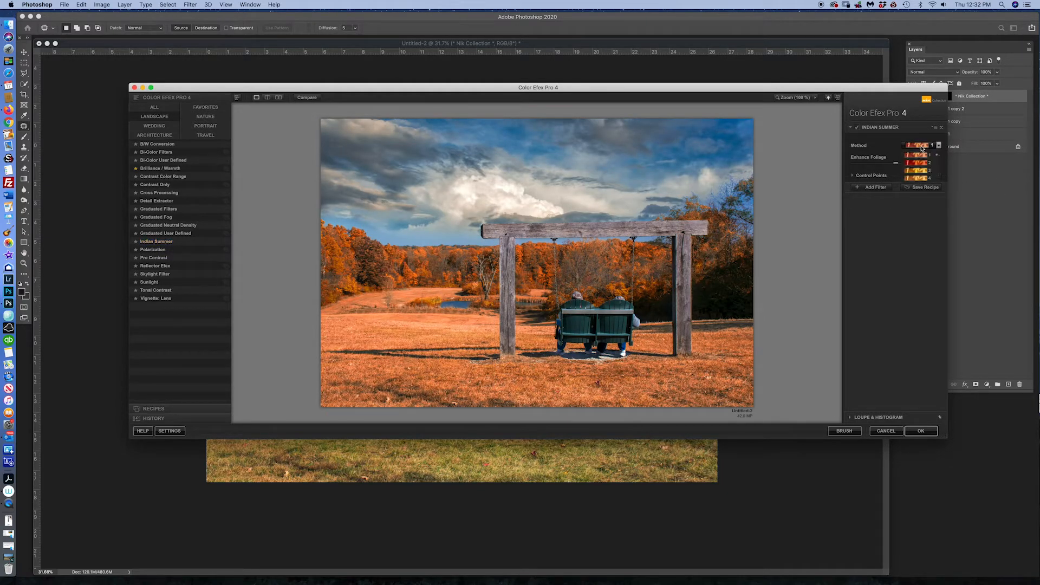
{"action": "left_click", "coordinate": [920, 175]}
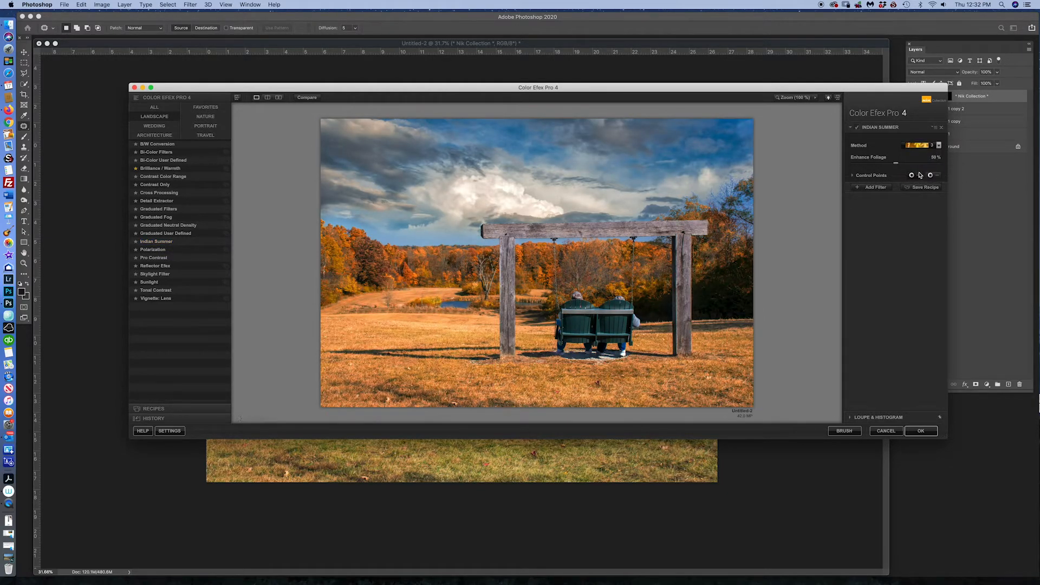
{"action": "left_click", "coordinate": [921, 431]}
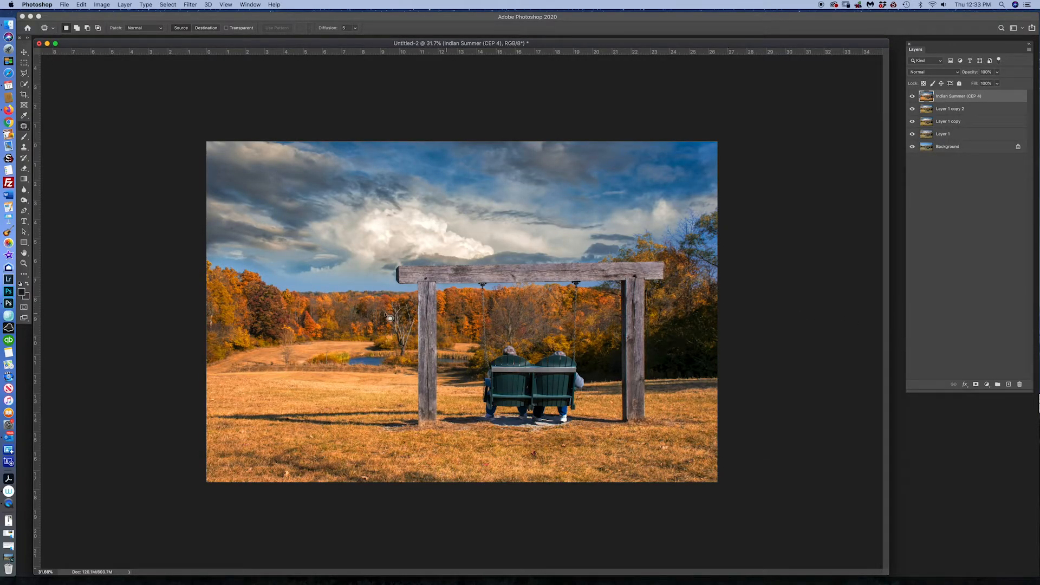
Compare the autumn foliage with and without the Indian Summer layer by toggling its visibility.
{"action": "left_click", "coordinate": [912, 96]}
{"action": "left_click", "coordinate": [912, 96]}
{"action": "left_click", "coordinate": [912, 97]}
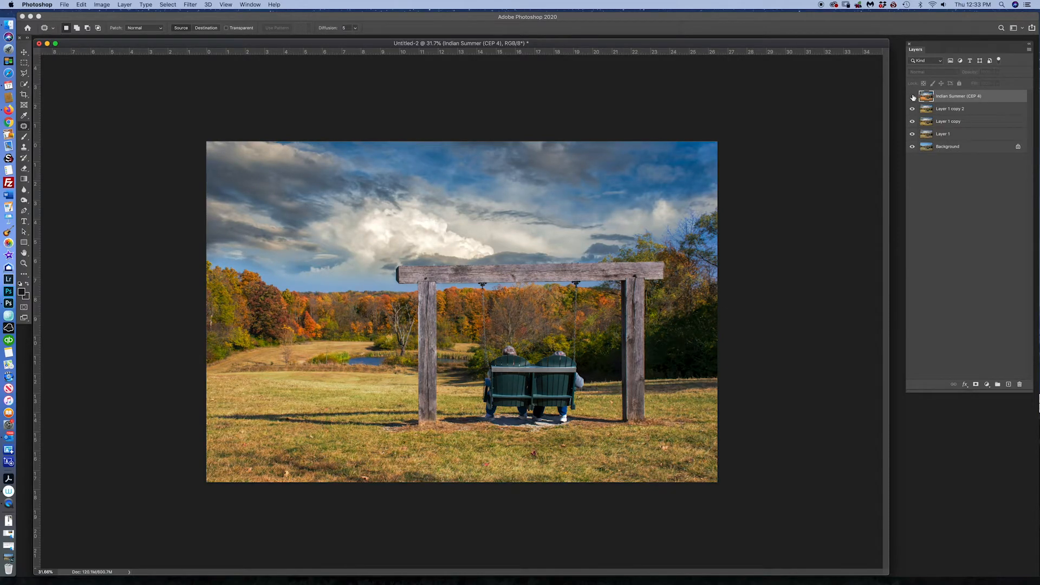
{"action": "left_click", "coordinate": [912, 97]}
{"action": "left_click", "coordinate": [912, 96]}
{"action": "left_click", "coordinate": [913, 96]}
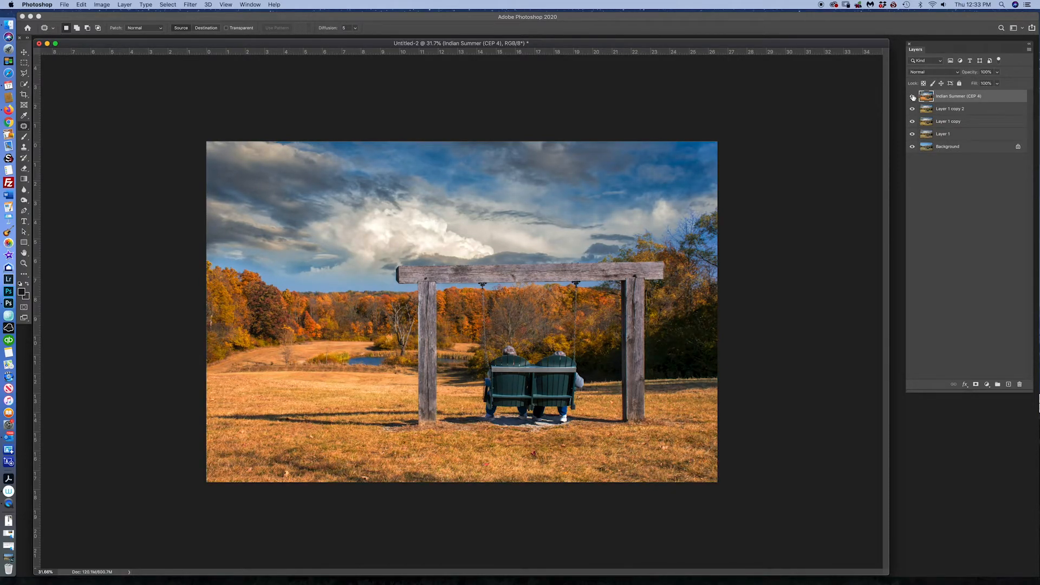
{"action": "left_click", "coordinate": [913, 96]}
{"action": "left_click", "coordinate": [913, 96]}
{"action": "left_click", "coordinate": [912, 96]}
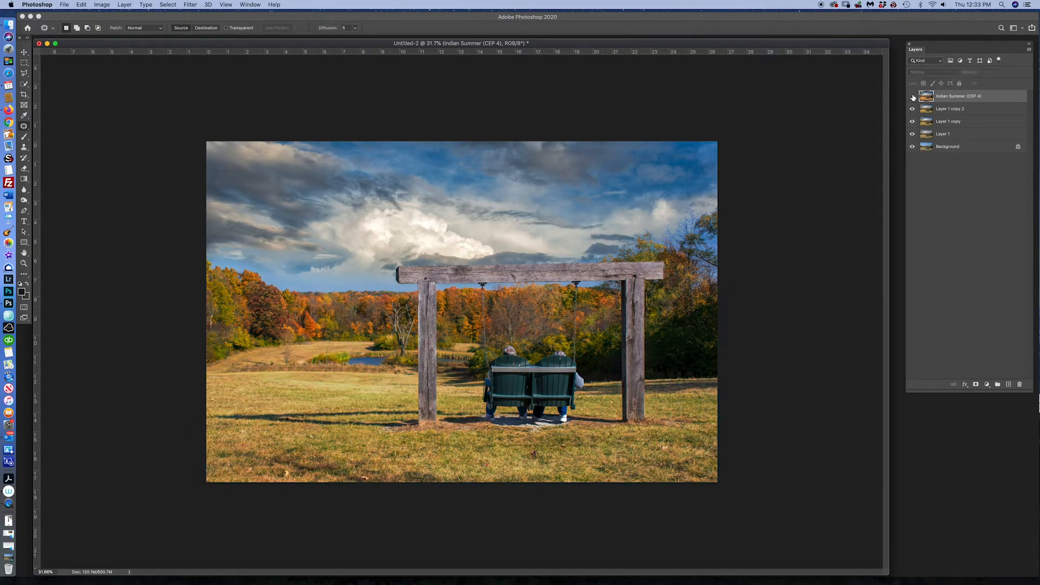
{"action": "left_click", "coordinate": [913, 96]}
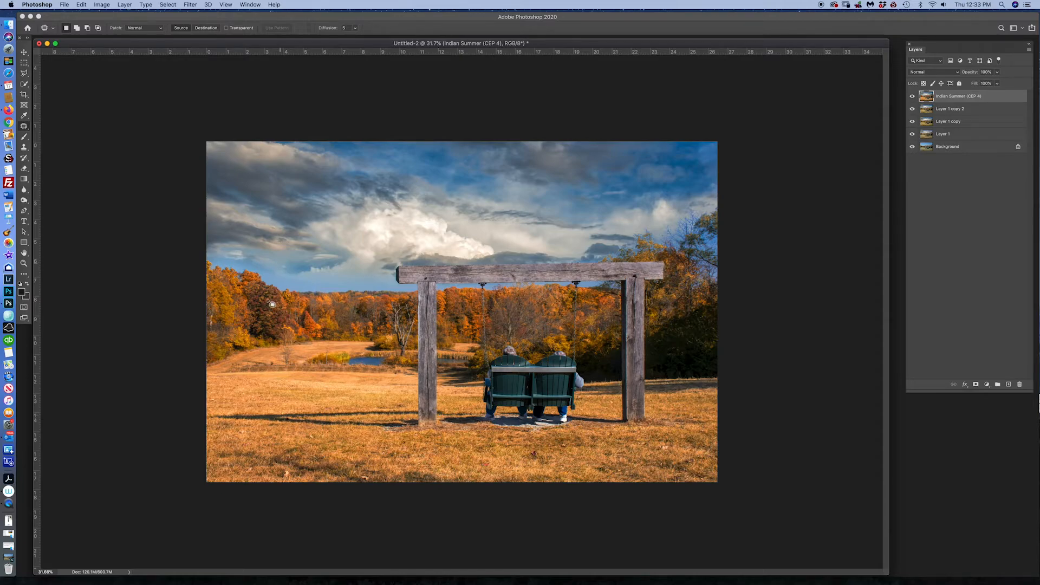
Erase the Indian Summer effect from the grass and the sky using a large Eraser brush.
{"action": "left_click", "coordinate": [24, 168]}
{"action": "mouse_move", "coordinate": [269, 396]}
{"action": "left_mouse_down"}
{"action": "mouse_move", "coordinate": [359, 396]}
{"action": "mouse_move", "coordinate": [325, 452]}
{"action": "mouse_move", "coordinate": [597, 456]}
{"action": "mouse_move", "coordinate": [727, 420]}
{"action": "mouse_move", "coordinate": [665, 389]}
{"action": "left_mouse_up"}
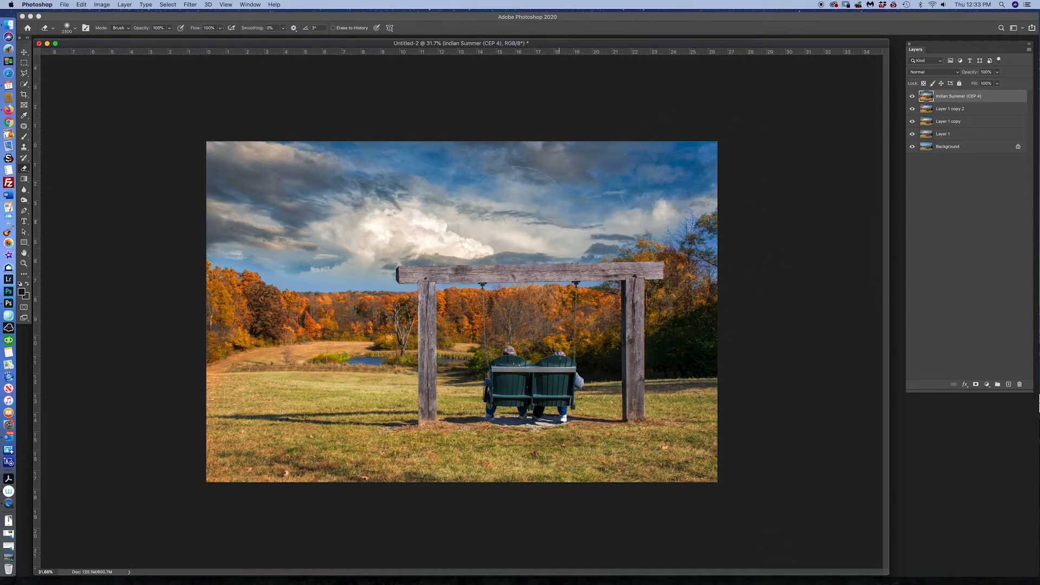
{"action": "mouse_move", "coordinate": [277, 161]}
{"action": "left_mouse_down"}
{"action": "mouse_move", "coordinate": [678, 167]}
{"action": "mouse_move", "coordinate": [662, 172]}
{"action": "left_mouse_up"}
Shrink the Eraser brush and remove the Indian Summer effect from the wooden swing frame.
{"action": "key", "text": "bracketleft"}
{"action": "key", "text": "bracketleft"}
{"action": "key", "text": "bracketleft"}
{"action": "key", "text": "bracketleft"}
{"action": "key", "text": "bracketleft"}
{"action": "key", "text": "bracketleft"}
{"action": "key", "text": "bracketleft"}
{"action": "key", "text": "bracketleft"}
{"action": "key", "text": "bracketleft"}
Hide all layers below Indian Summer to inspect its remaining areas, and show only Layer 1 copy 2 again beneath it.
{"action": "left_click", "coordinate": [912, 109]}
{"action": "left_click", "coordinate": [912, 121]}
{"action": "left_click", "coordinate": [912, 134]}
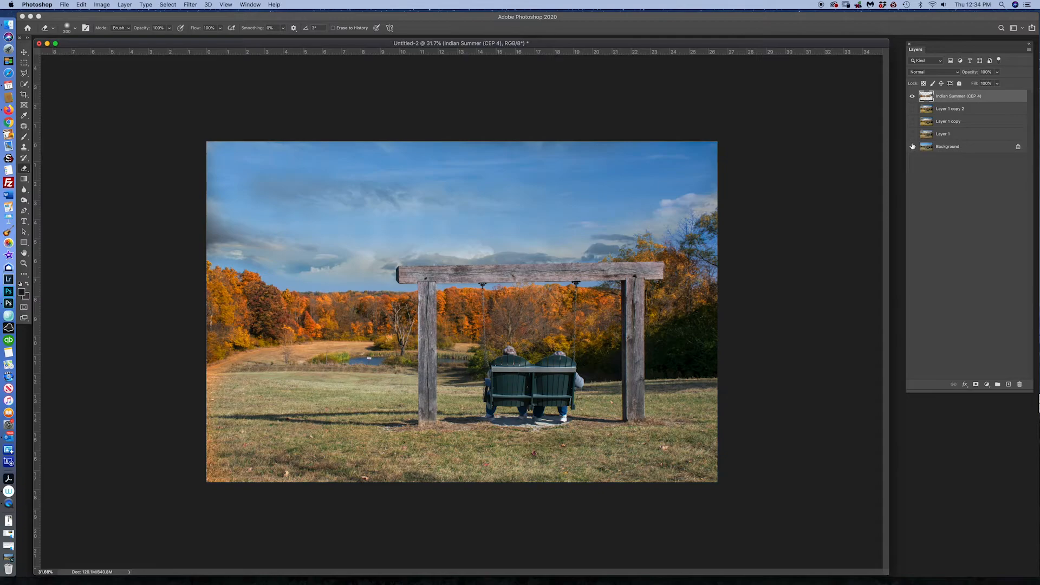
{"action": "left_click", "coordinate": [912, 146]}
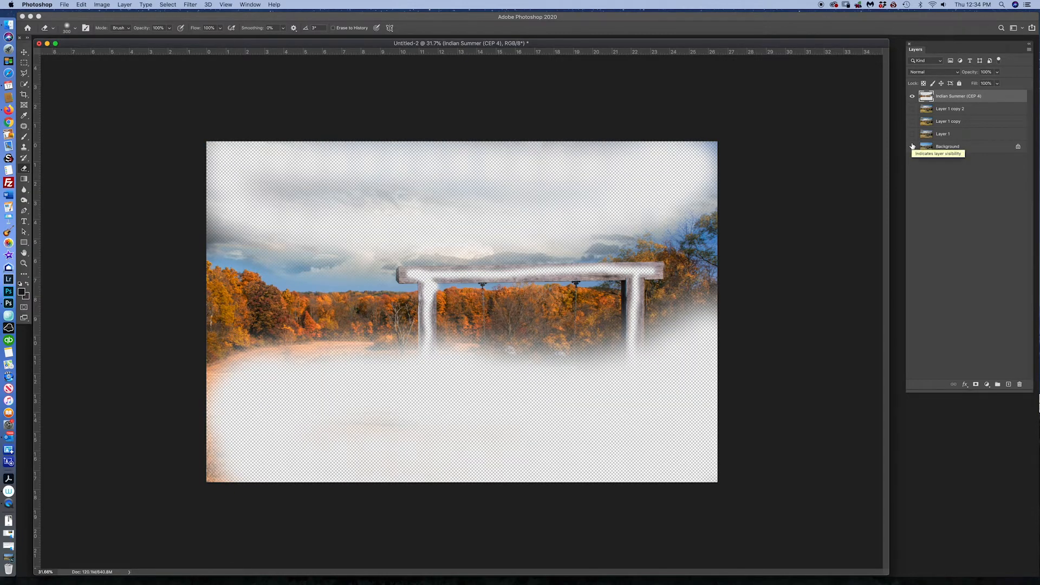
{"action": "left_click", "coordinate": [913, 109]}
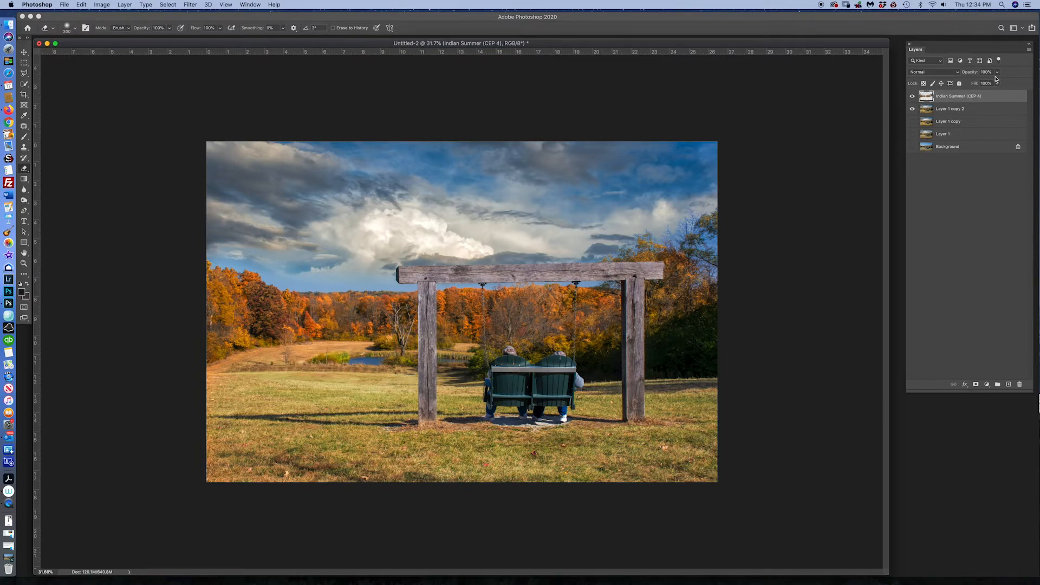
Lower the Indian Summer layer's opacity to about 80%, duplicate Layer 1 copy 2 and hide the original.
{"action": "left_click", "coordinate": [996, 72]}
{"action": "left_click_drag", "start_coordinate": [996, 82], "coordinate": [983, 86]}
{"action": "left_click_drag", "start_coordinate": [967, 109], "coordinate": [1008, 383]}
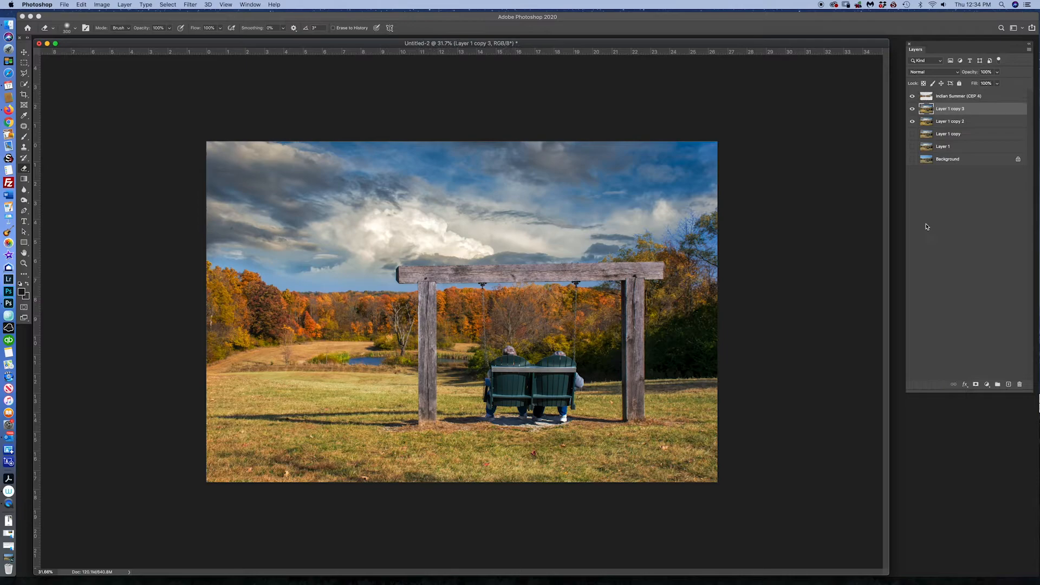
{"action": "left_click", "coordinate": [910, 123]}
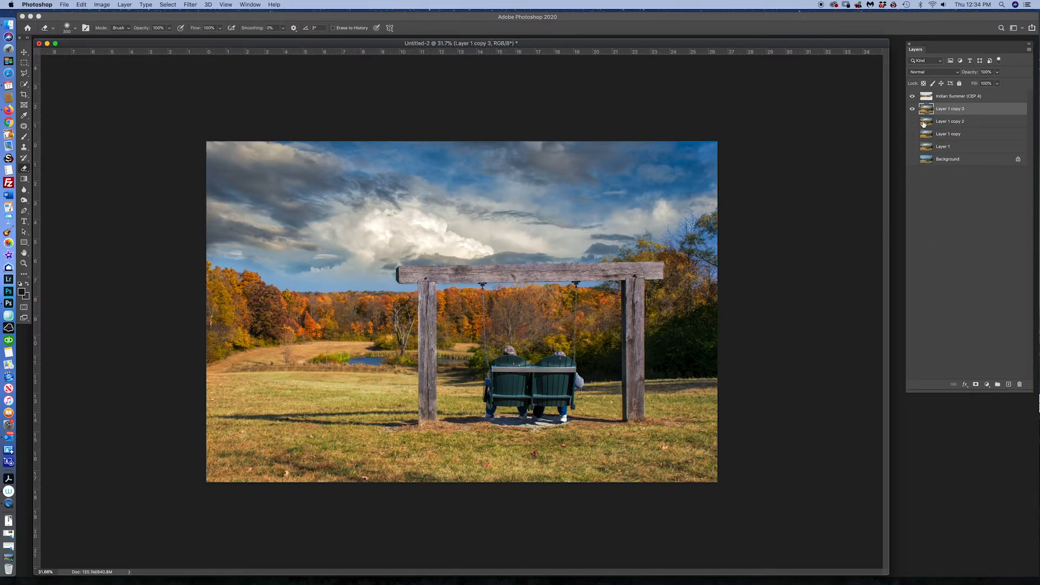
Merge the visible Indian Summer layer and Layer 1 copy 3 into one layer, and show Layer 1 copy 2 again.
{"action": "left_click", "coordinate": [1029, 50]}
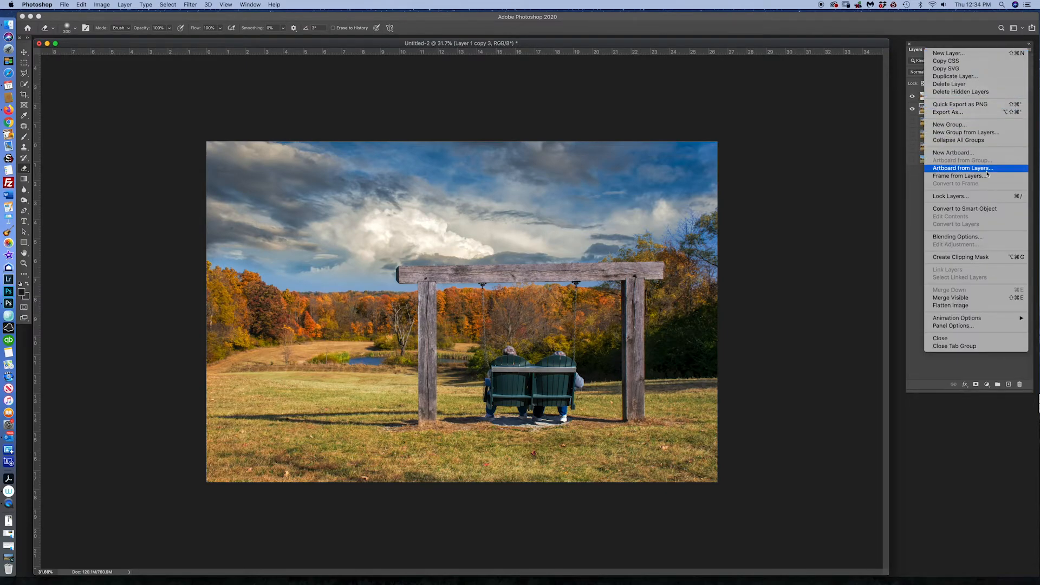
{"action": "left_click", "coordinate": [917, 185]}
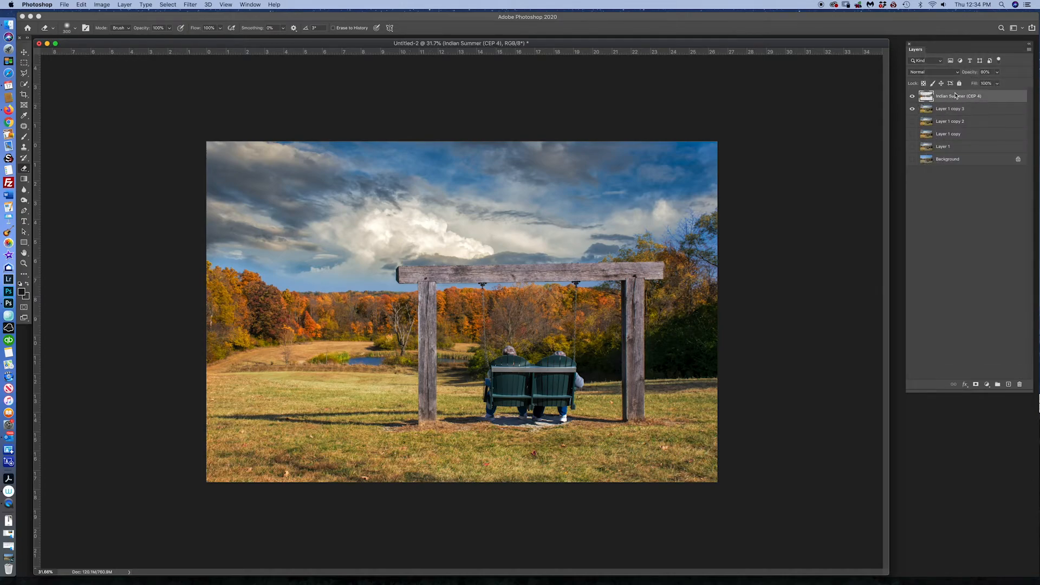
{"action": "left_click", "coordinate": [1028, 51]}
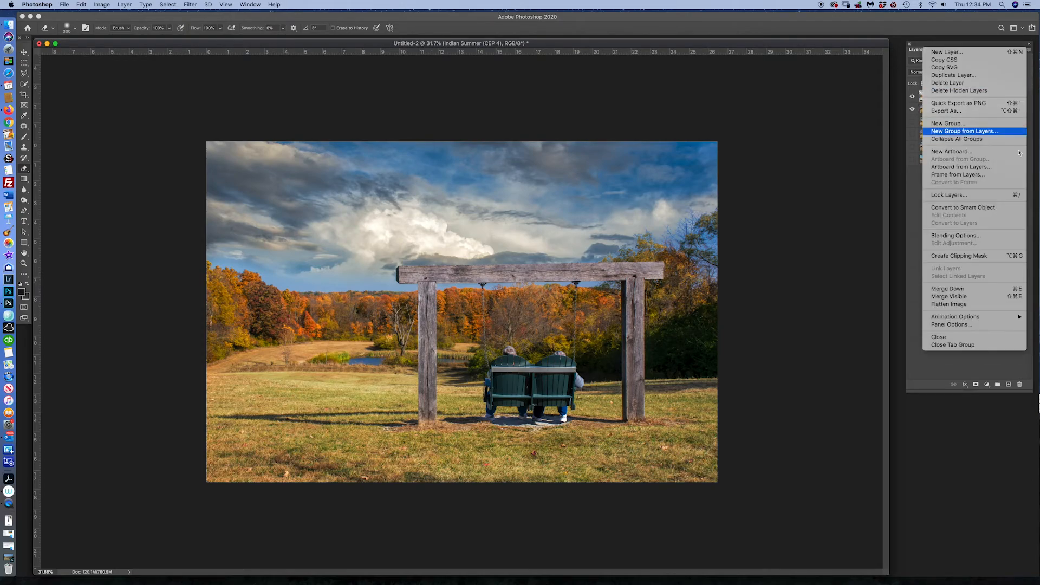
{"action": "left_click", "coordinate": [953, 297]}
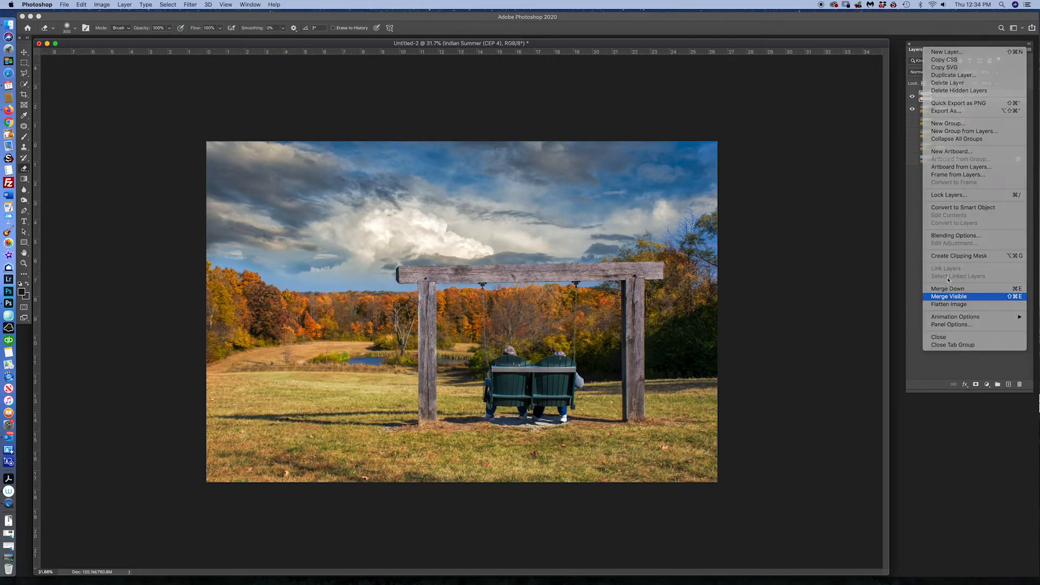
{"action": "left_click", "coordinate": [912, 98]}
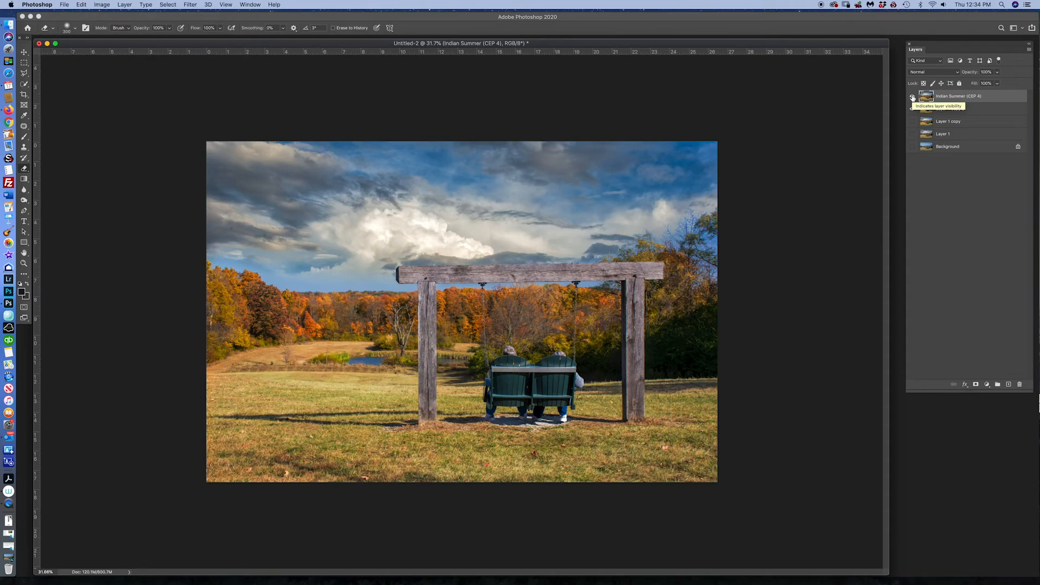
{"action": "left_click", "coordinate": [912, 108]}
Open the merged layer in the Camera Raw Filter and darken the photo's corners with a slight negative Optics vignette.
{"action": "left_click", "coordinate": [192, 5]}
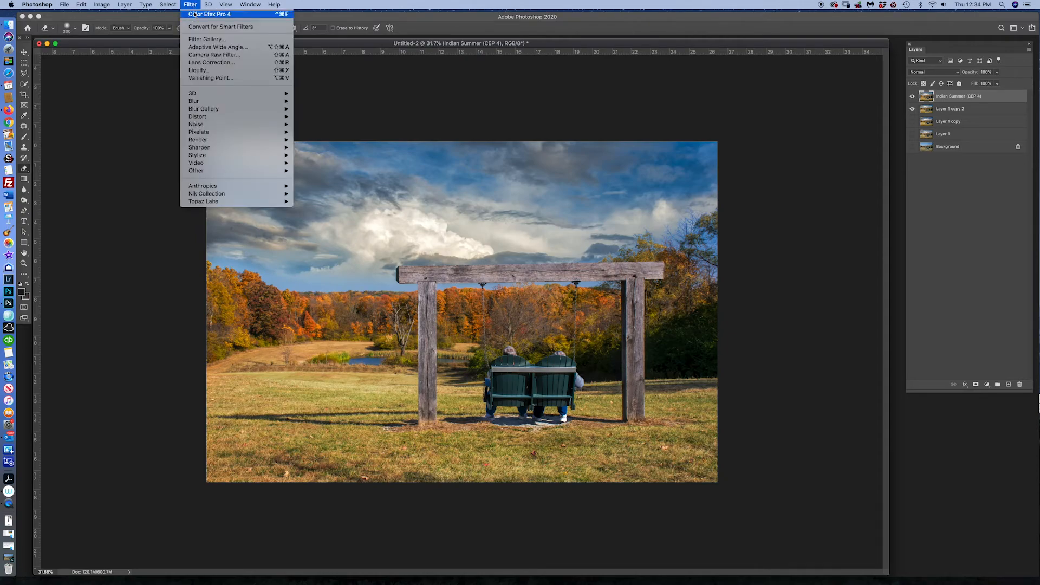
{"action": "left_click", "coordinate": [194, 56]}
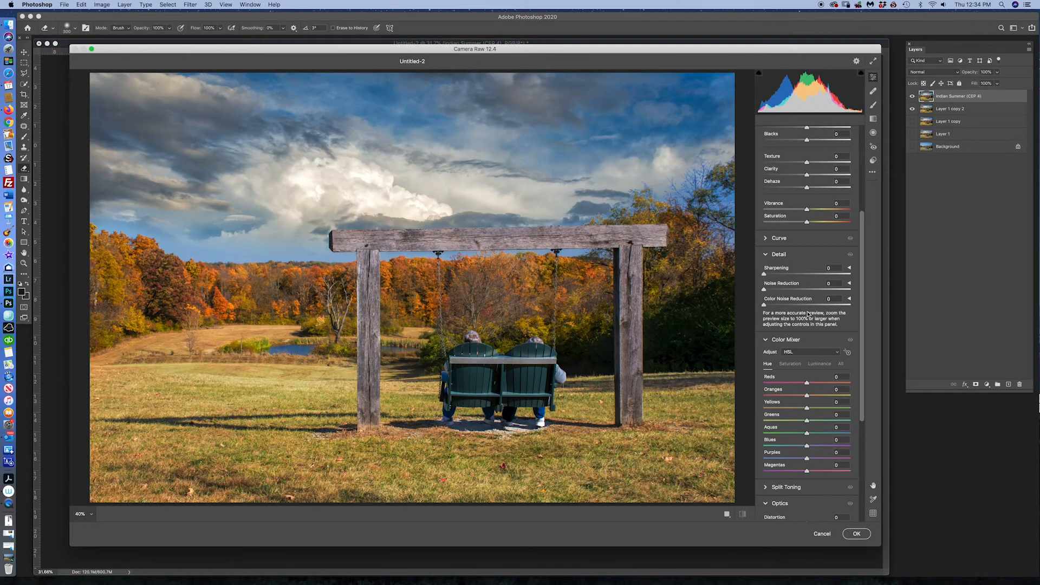
{"action": "left_click_drag", "start_coordinate": [864, 263], "coordinate": [861, 182]}
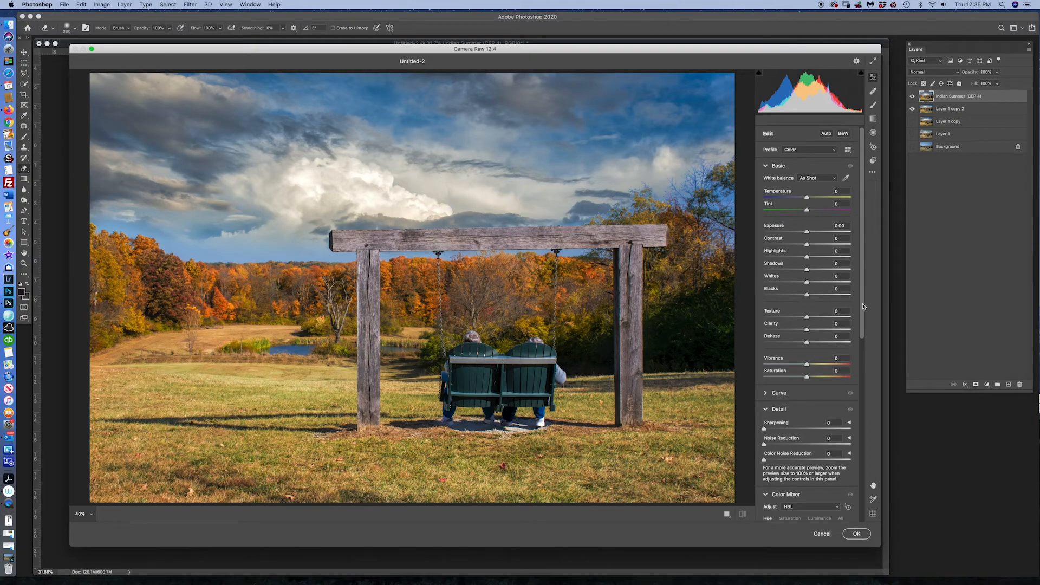
{"action": "scroll", "coordinate": [863, 306], "scroll_direction": "down", "scroll_amount": 10}
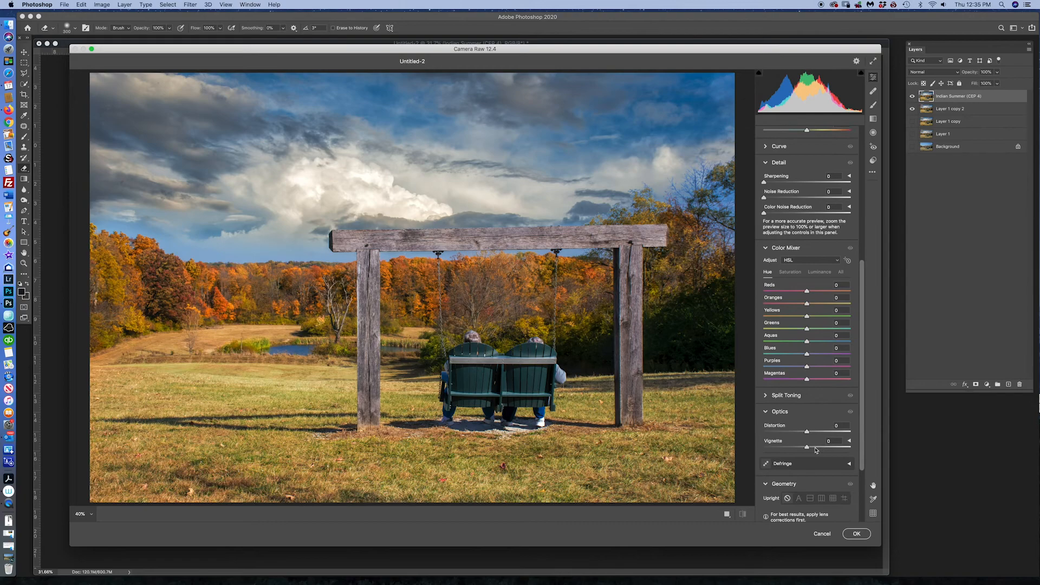
{"action": "left_click_drag", "start_coordinate": [815, 449], "coordinate": [794, 447]}
{"action": "left_click_drag", "start_coordinate": [863, 412], "coordinate": [857, 264]}
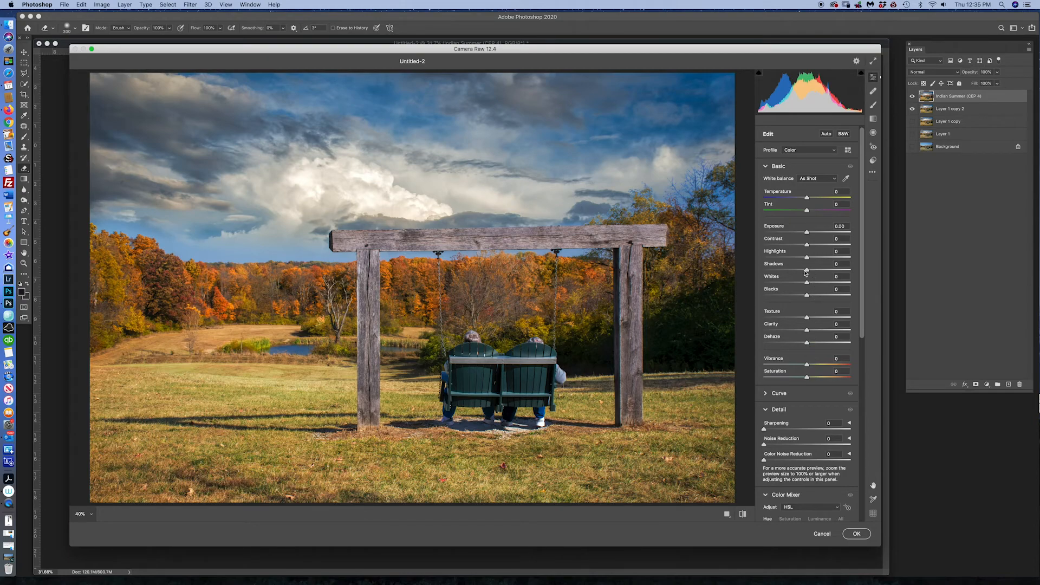
Slightly raise the shadows and color saturation, lower the blacks a little, and apply the Camera Raw adjustments.
{"action": "left_click_drag", "start_coordinate": [806, 273], "coordinate": [809, 272]}
{"action": "left_click_drag", "start_coordinate": [807, 380], "coordinate": [809, 366]}
{"action": "left_click_drag", "start_coordinate": [807, 295], "coordinate": [804, 297]}
{"action": "left_click", "coordinate": [854, 535]}
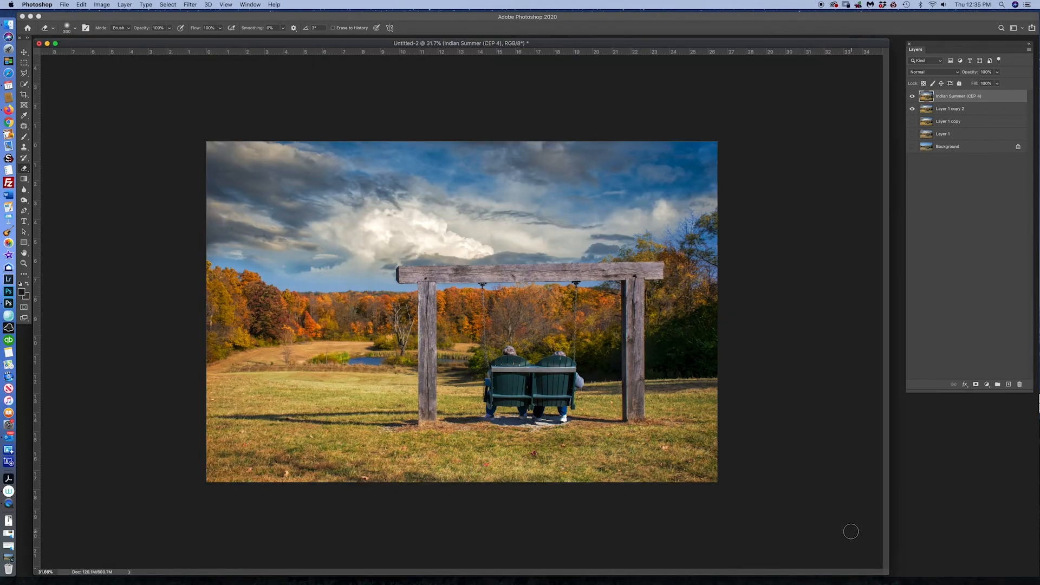
Show only the Background beneath the merged Indian Summer layer and toggle that layer to compare the original and finished photo.
{"action": "left_click", "coordinate": [912, 109]}
{"action": "left_click", "coordinate": [912, 121]}
{"action": "left_click", "coordinate": [912, 146]}
{"action": "left_click", "coordinate": [912, 134]}
{"action": "left_click", "coordinate": [912, 96]}
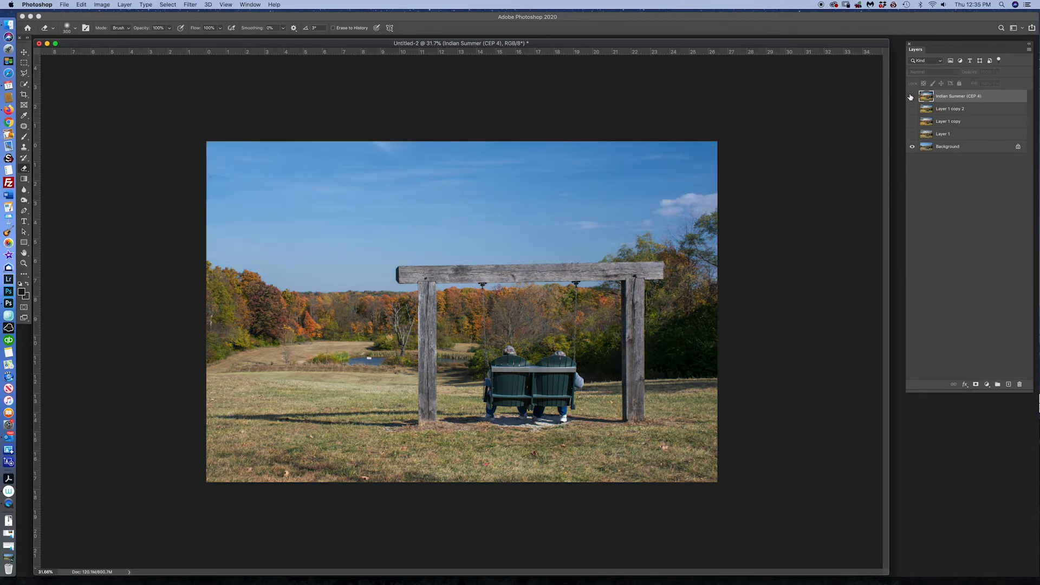
{"action": "left_click", "coordinate": [912, 96]}
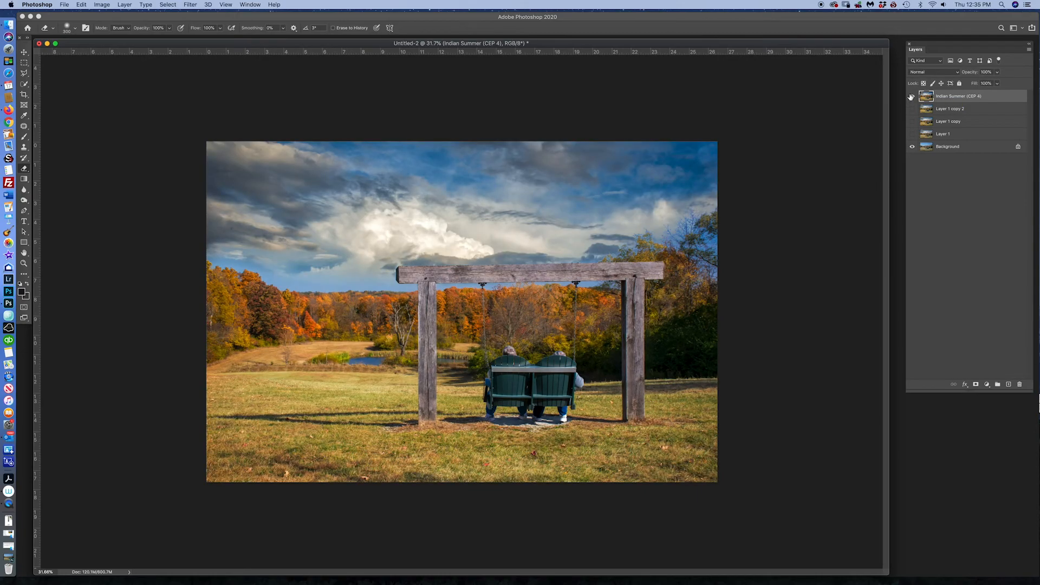